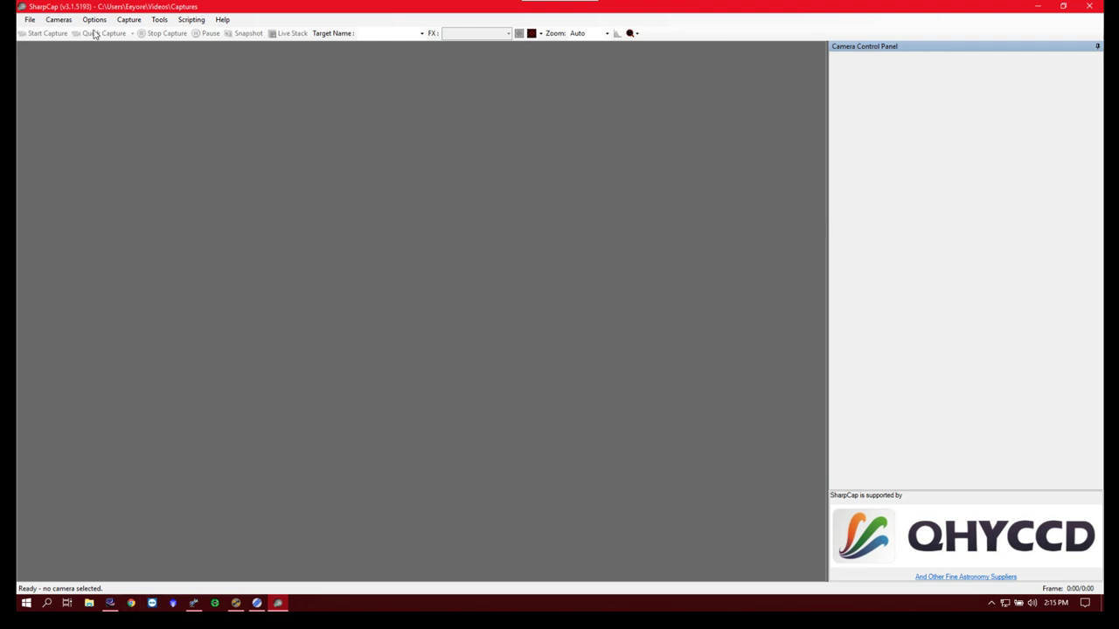
# - Connect the QHY5LII-M camera and raise its exposure to 35.7 ms so prominences show along the sun's limb
pyautogui.click(58, 19)
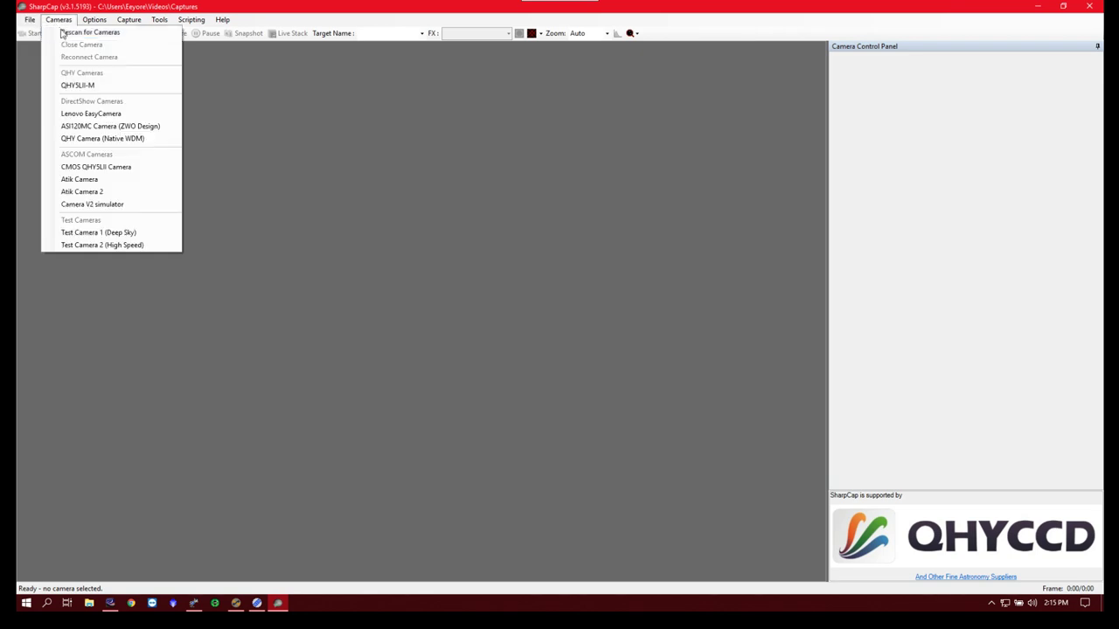
pyautogui.click(79, 85)
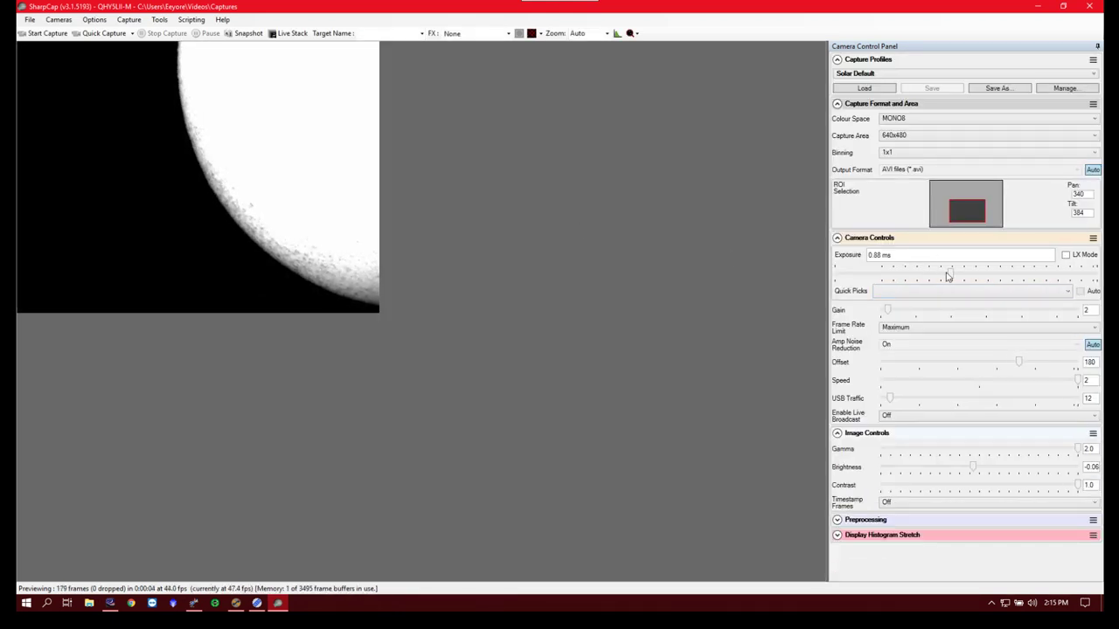
pyautogui.moveTo(950, 273); pyautogui.dragTo(1016, 275)
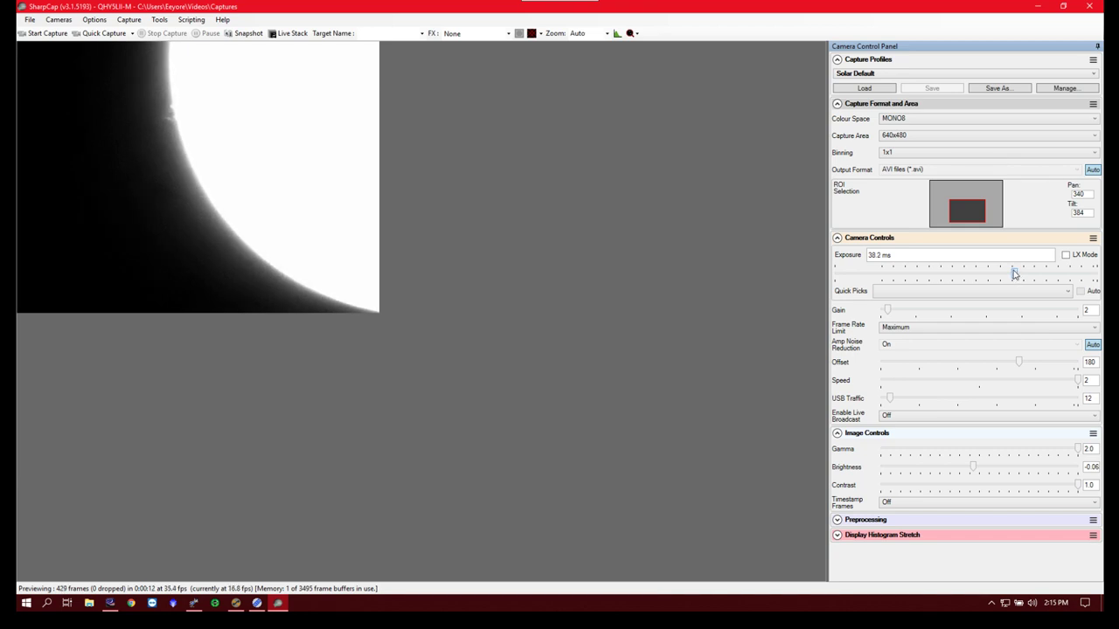
pyautogui.moveTo(1016, 276); pyautogui.dragTo(1012, 275)
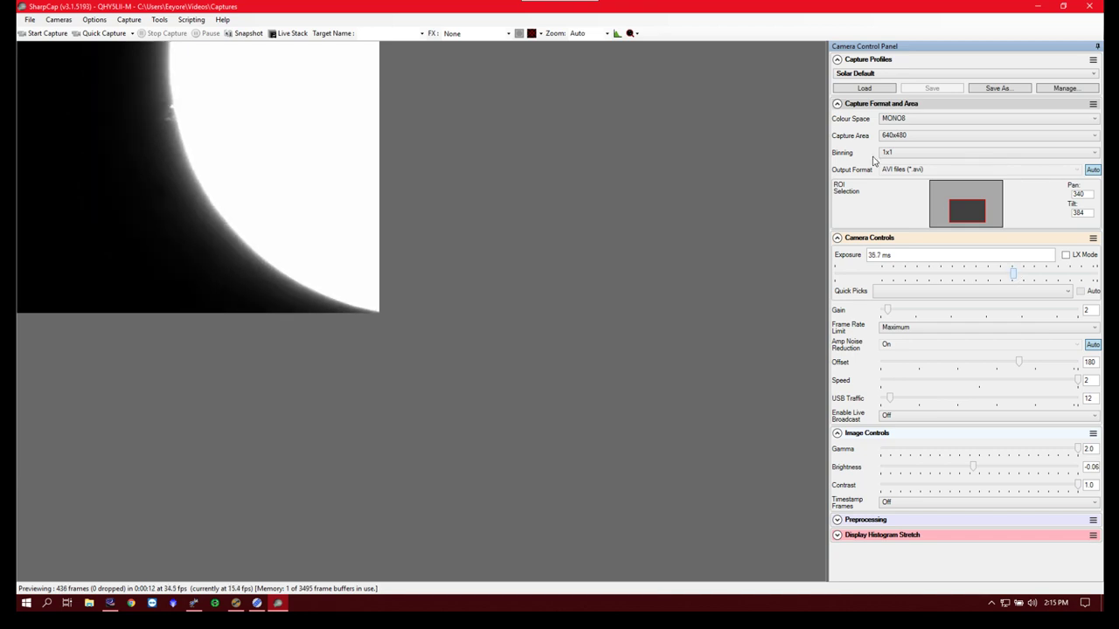
# - Set the preview image zoom to 200%
pyautogui.click(604, 33)
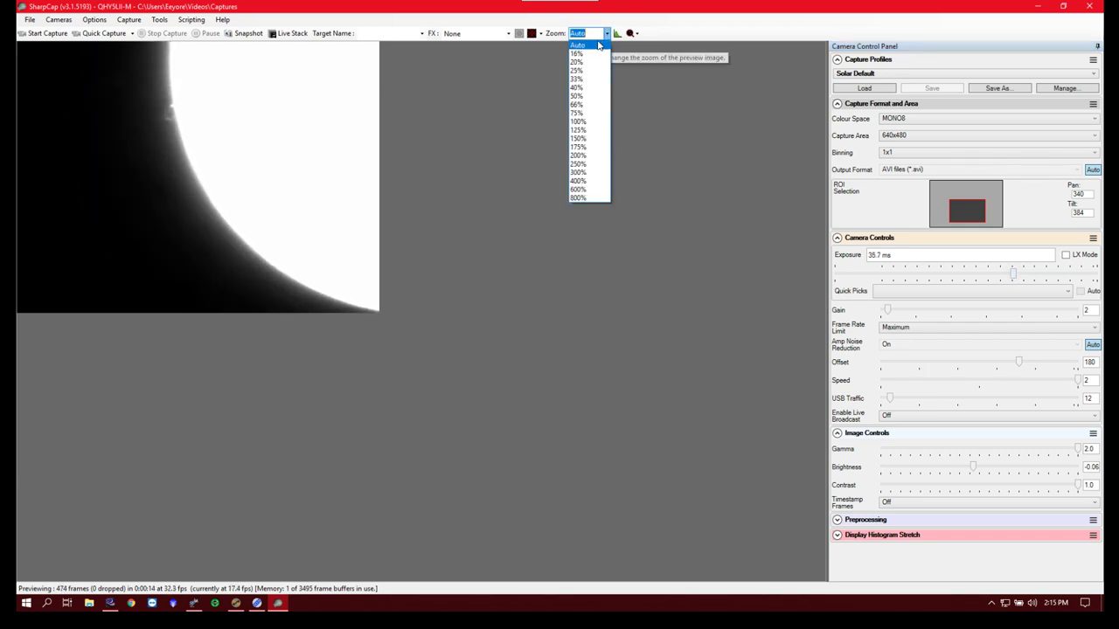
pyautogui.click(577, 155)
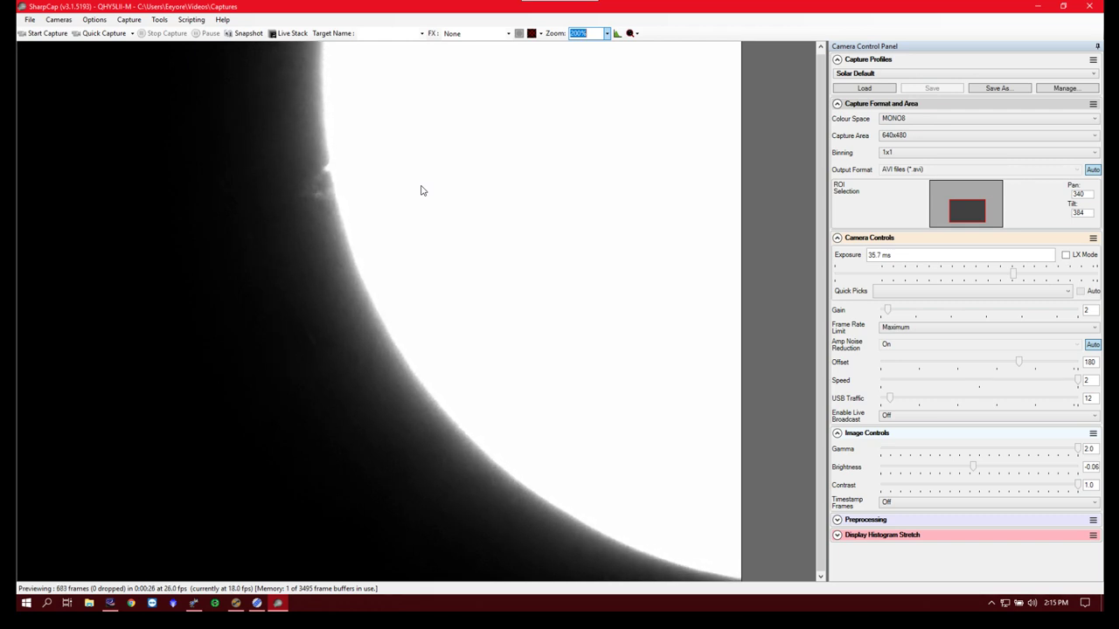
pyautogui.click(826, 174)
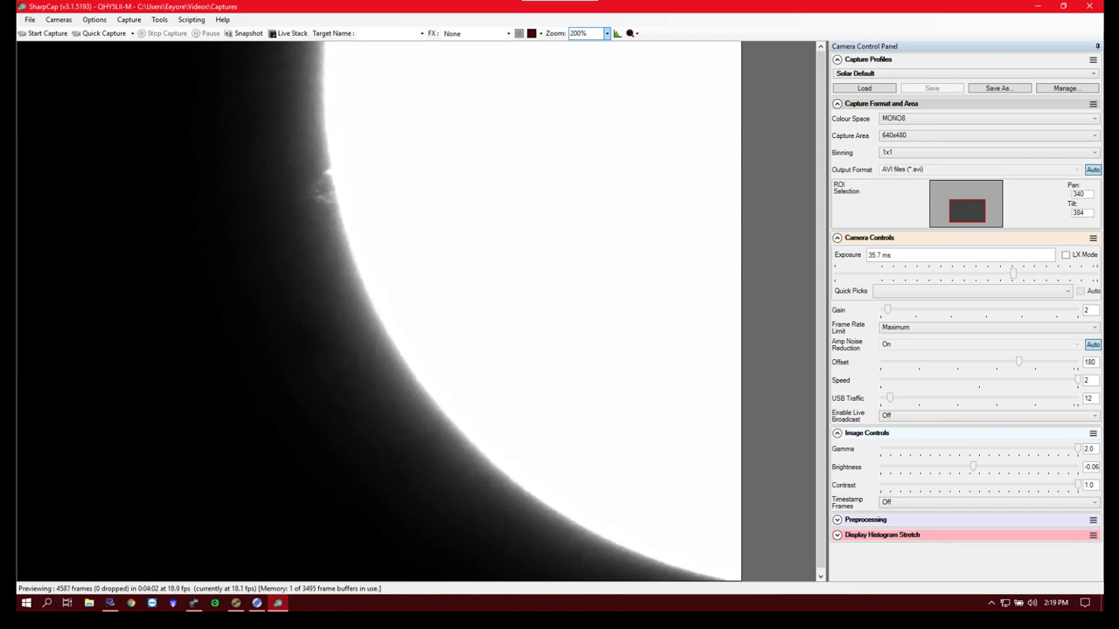
# - Bring up the Astro-Physics V2 mount control, place it beside the solar preview, and lower the camera exposure to 30.2 ms
pyautogui.moveTo(110, 603)
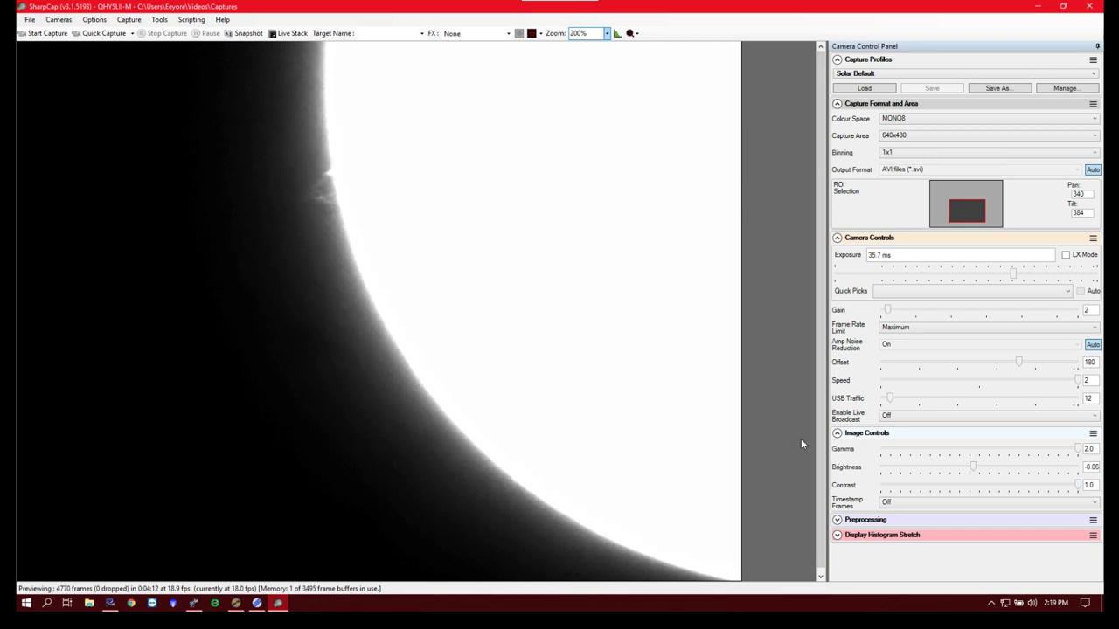
pyautogui.click(256, 603)
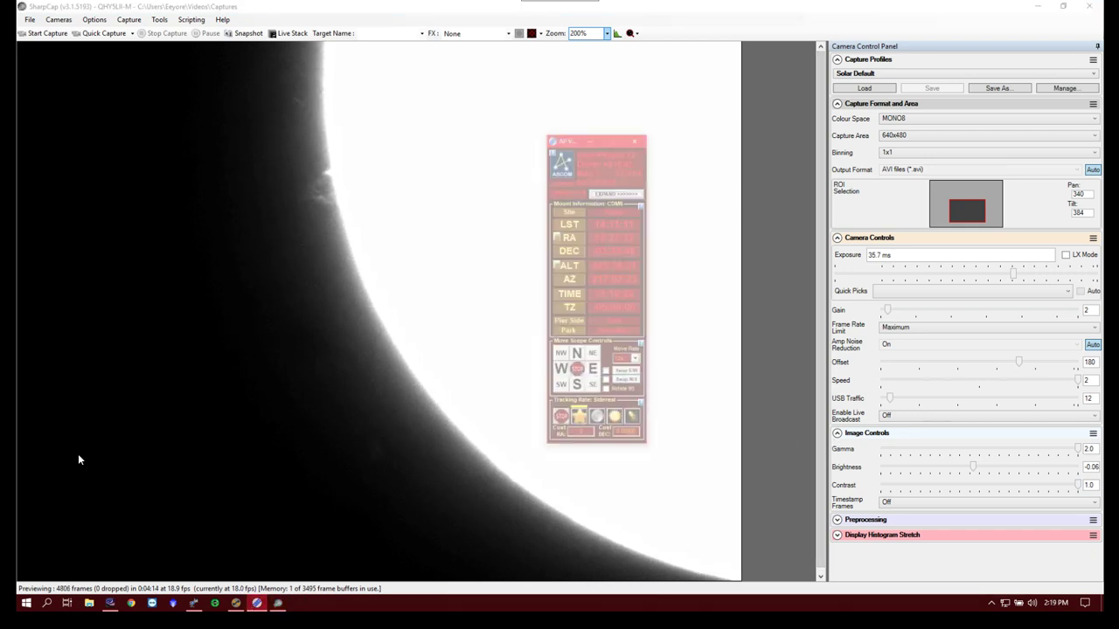
pyautogui.moveTo(625, 75); pyautogui.dragTo(793, 173)
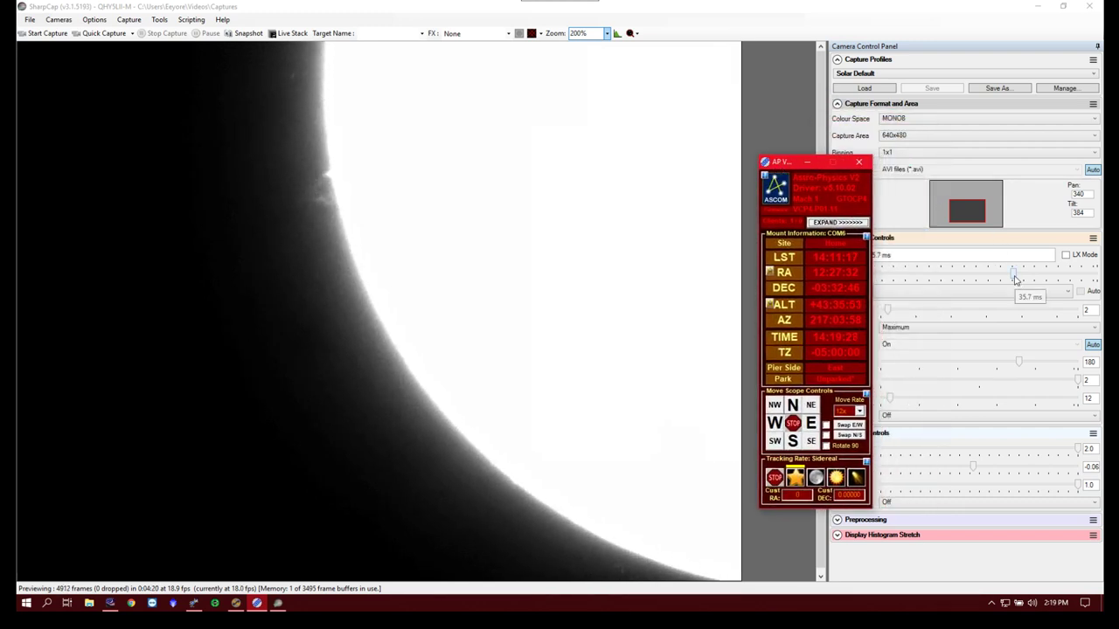
pyautogui.click(1012, 276)
pyautogui.moveTo(1013, 276); pyautogui.dragTo(1012, 277)
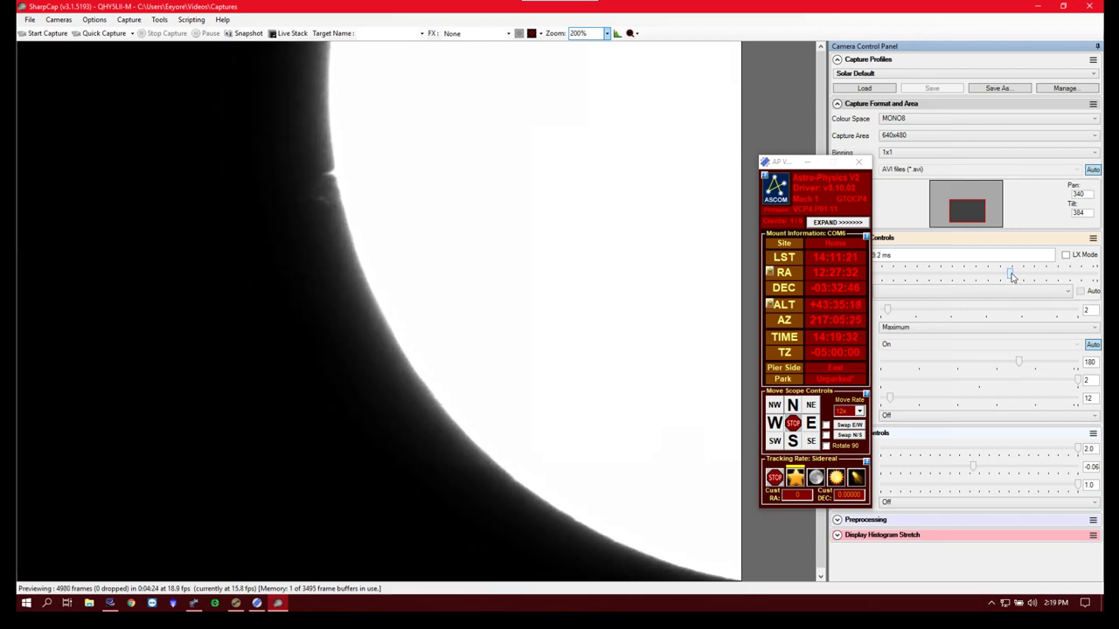
# - Slew the mount north and east to frame the prominences on the sun's lower limb, and lower the exposure slightly
pyautogui.click(791, 405)
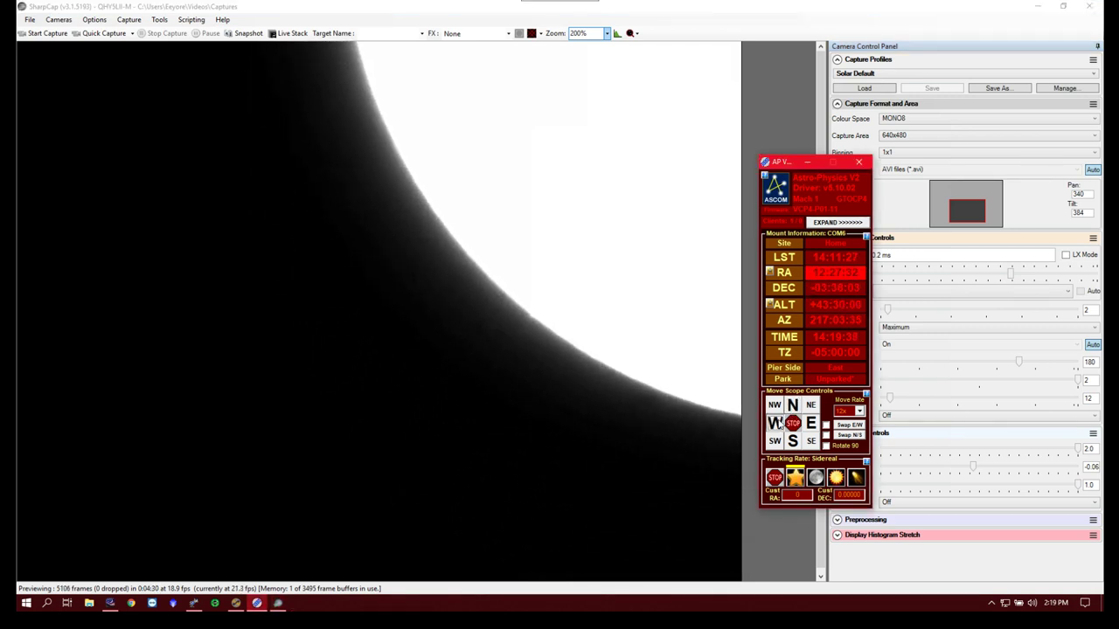
pyautogui.click(811, 424)
pyautogui.click(811, 424)
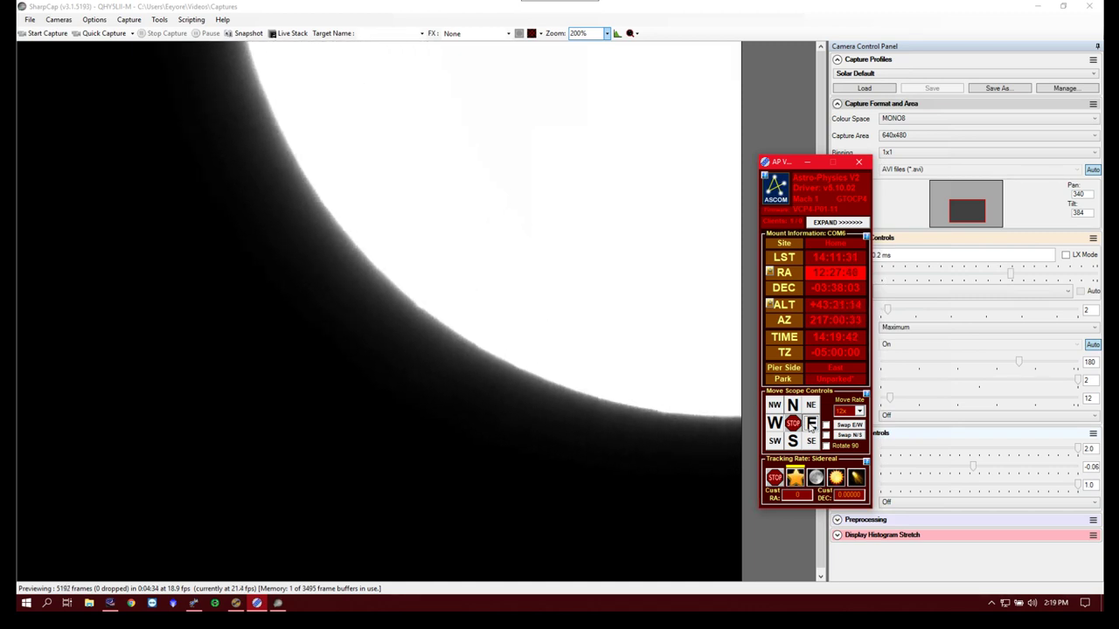
pyautogui.click(811, 424)
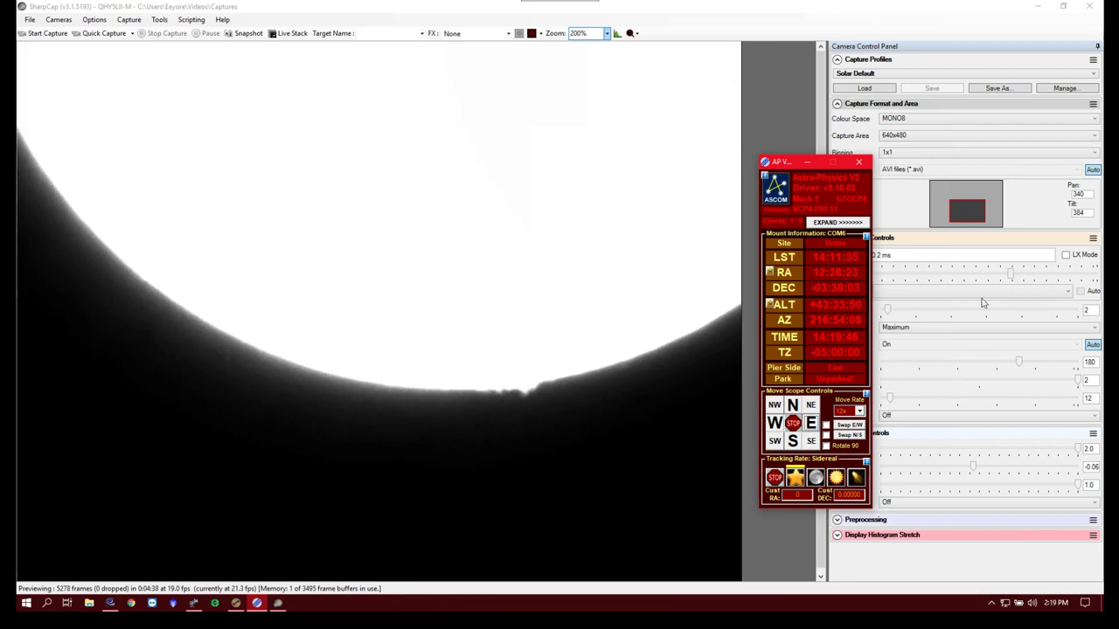
pyautogui.click(1016, 273)
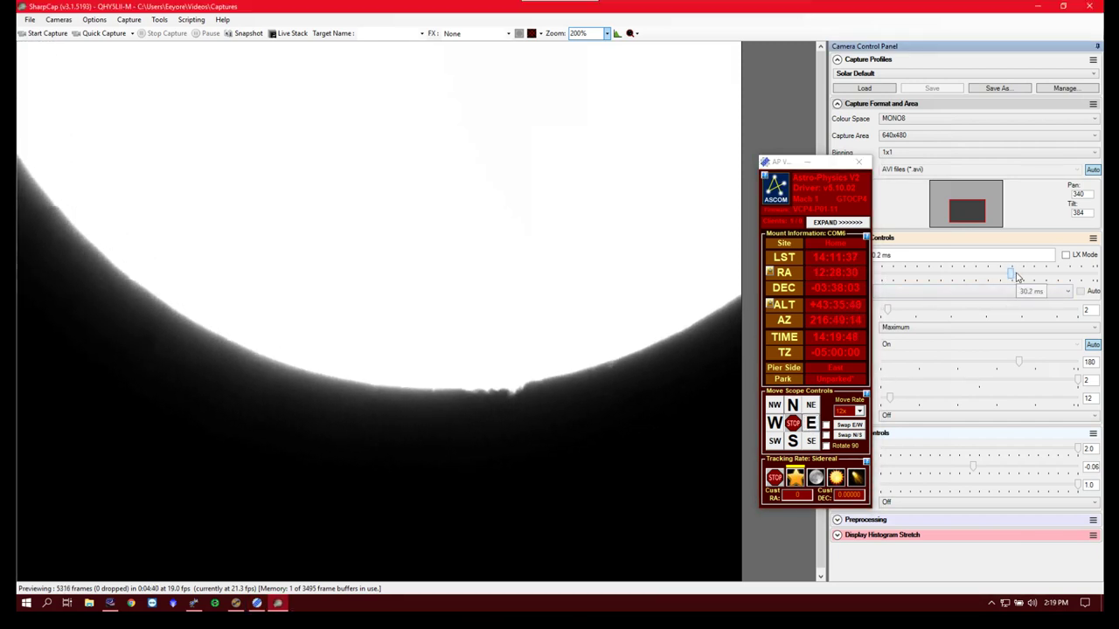
pyautogui.moveTo(1019, 276); pyautogui.dragTo(1008, 273)
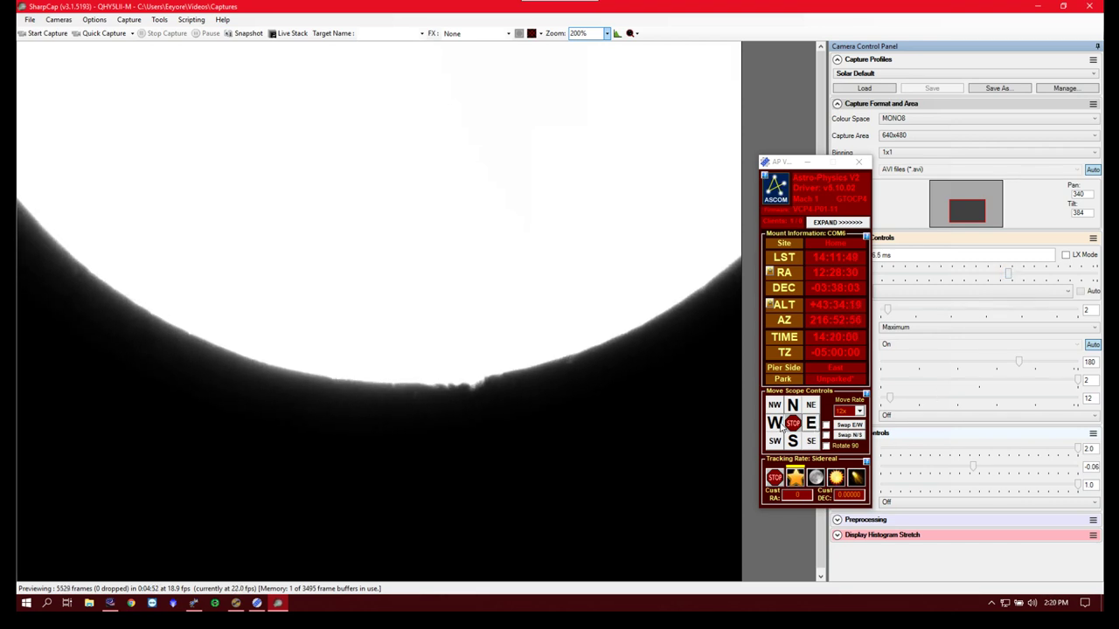
# - Slew the mount east and south to frame the prominence on the sun's right limb, and raise the exposure slightly
pyautogui.click(812, 424)
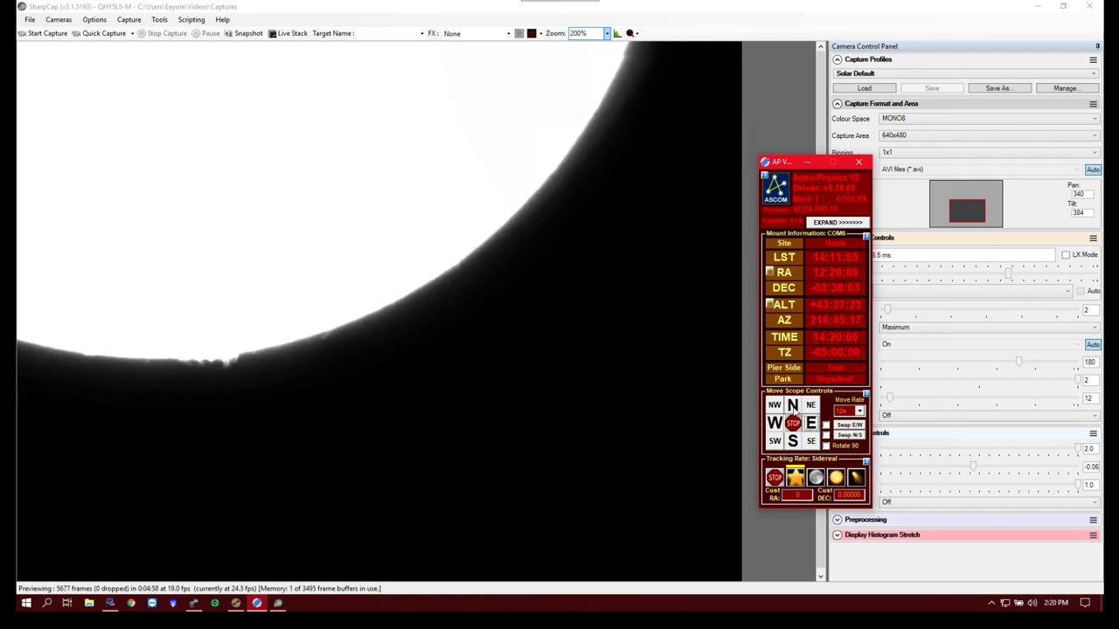
pyautogui.click(793, 423)
pyautogui.click(794, 441)
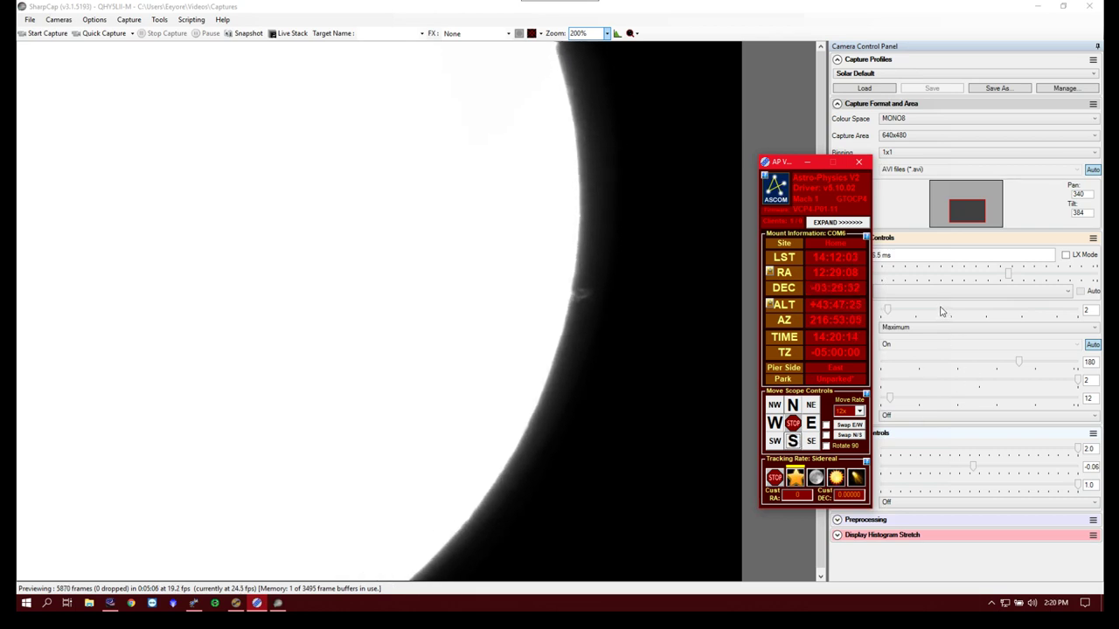
pyautogui.click(1010, 274)
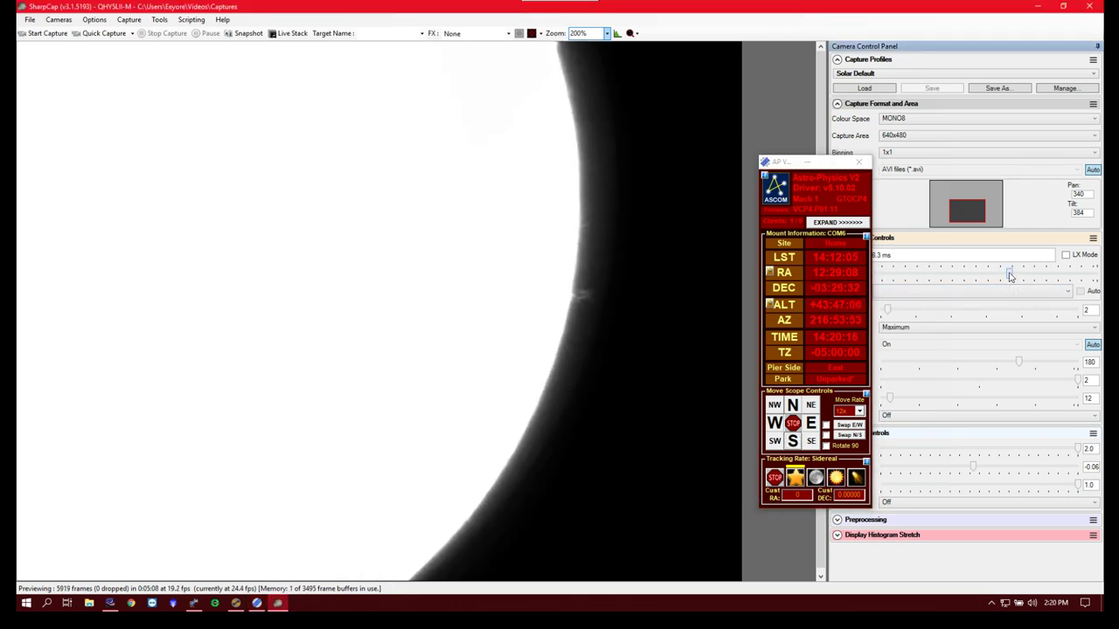
pyautogui.moveTo(1010, 274); pyautogui.dragTo(1011, 274)
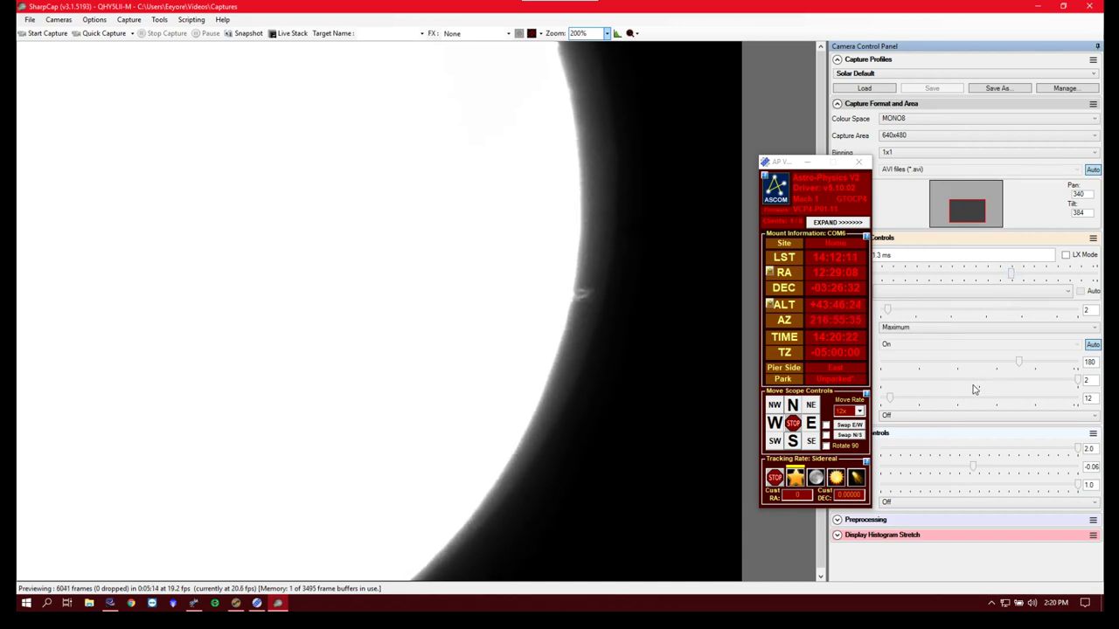
pyautogui.moveTo(957, 382)
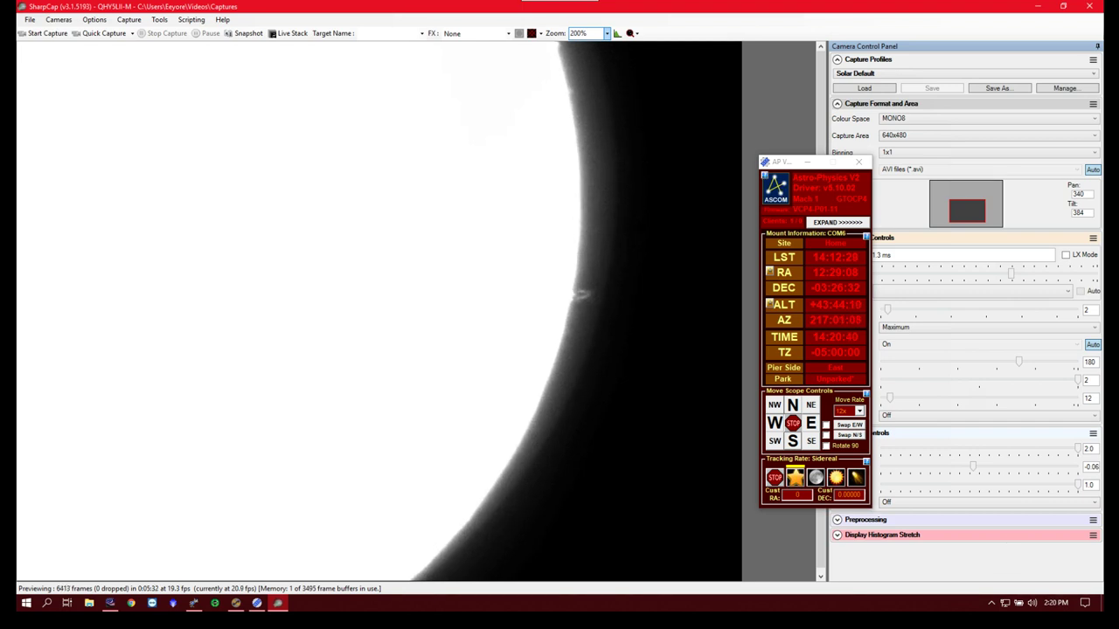
pyautogui.click(1116, 603)
pyautogui.press('super+d')
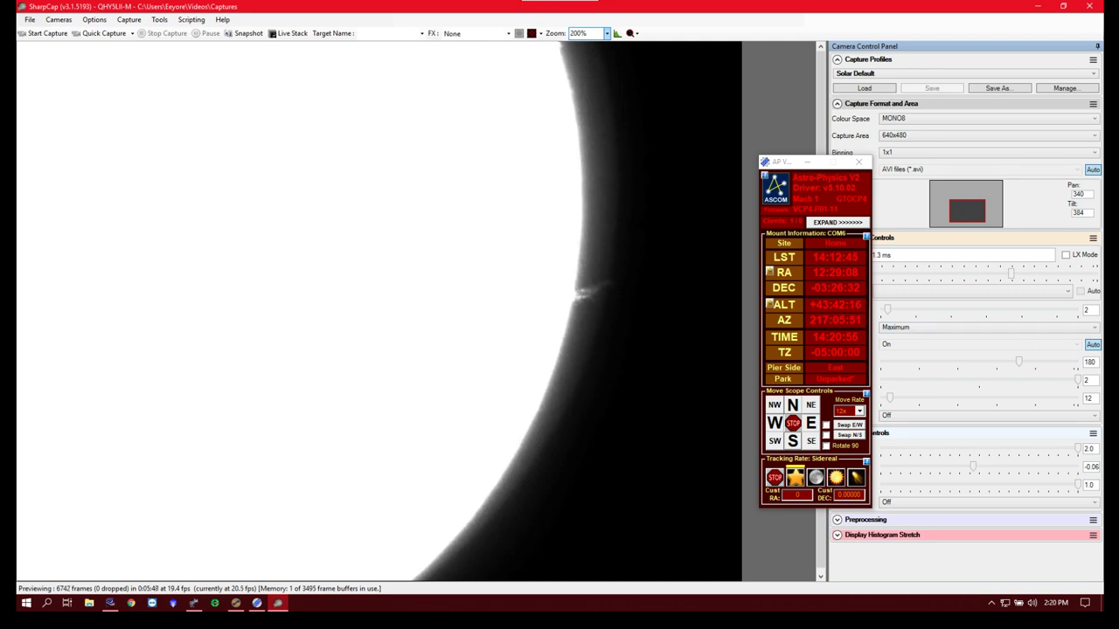
# - Slew the mount south to follow the limb up to the sun's upper-right edge, lowering the exposure slightly
pyautogui.click(793, 442)
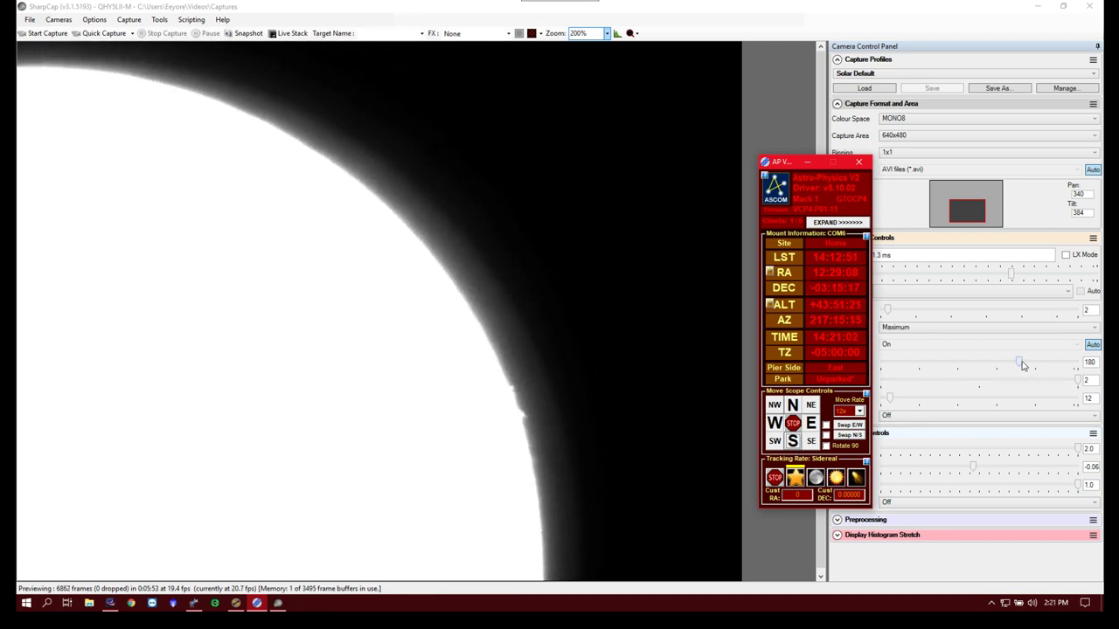
pyautogui.moveTo(1012, 275); pyautogui.dragTo(1007, 276)
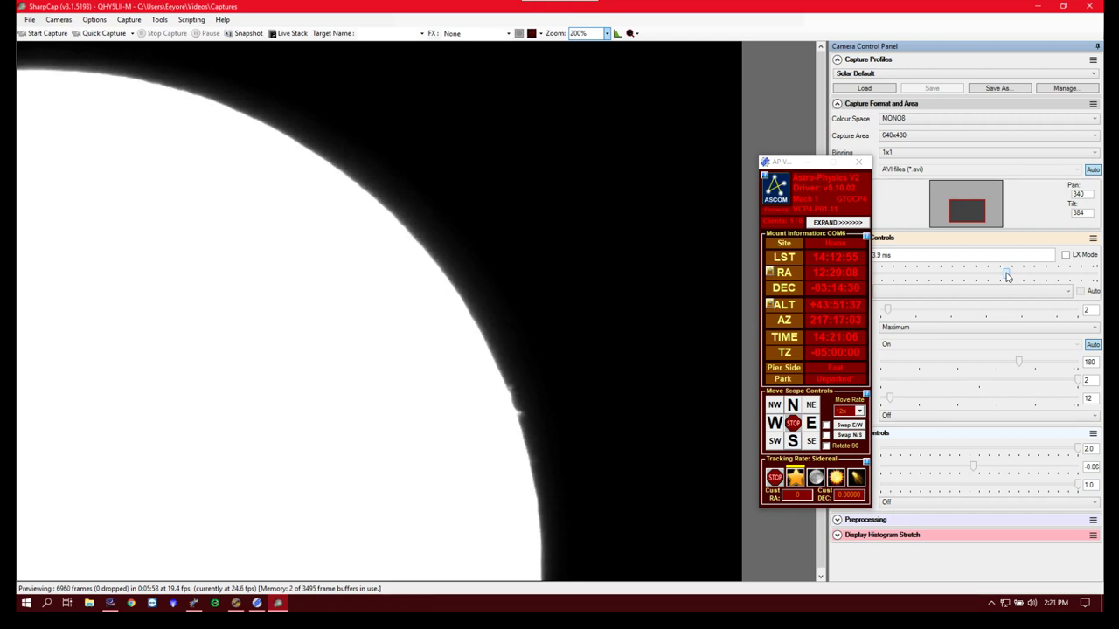
pyautogui.click(793, 441)
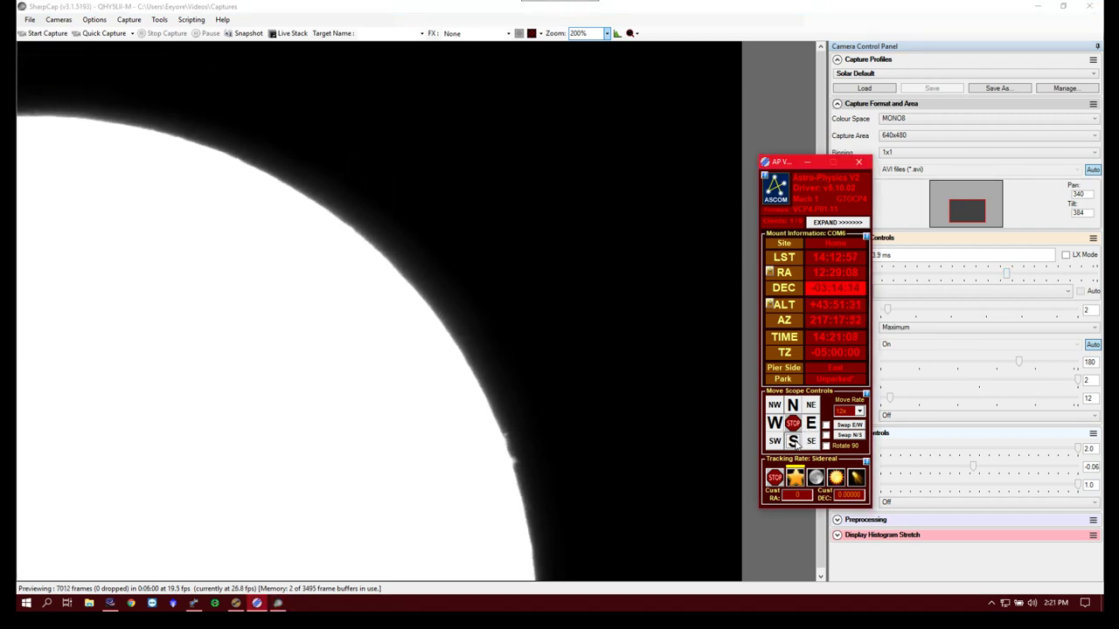
# - Slew the mount west to frame the prominences on the sun's top limb, and raise the exposure slightly
pyautogui.click(811, 424)
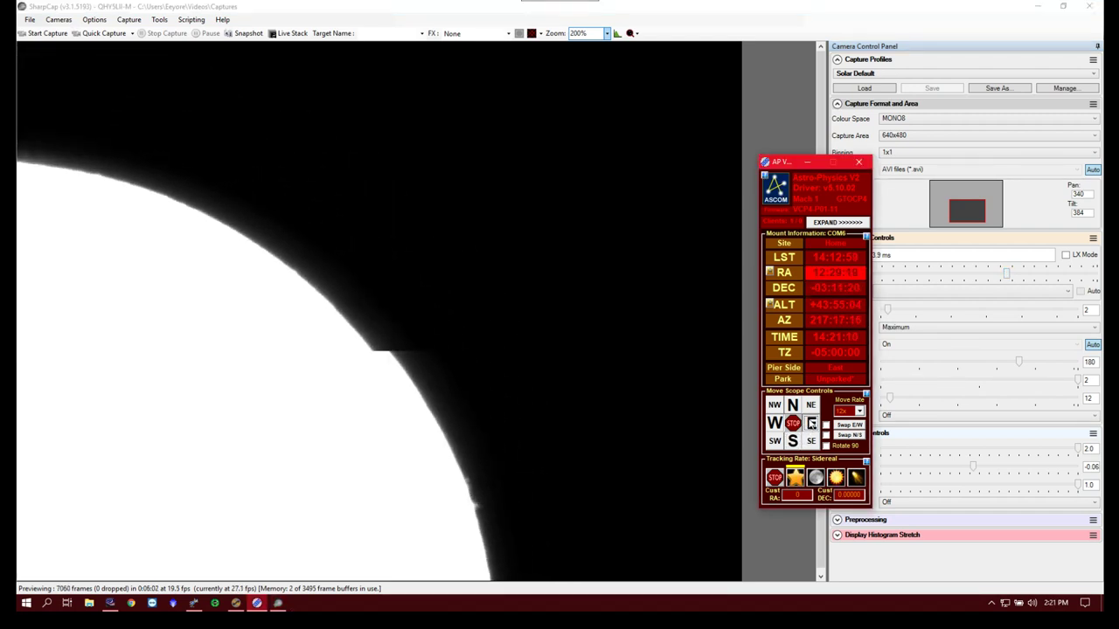
pyautogui.click(775, 424)
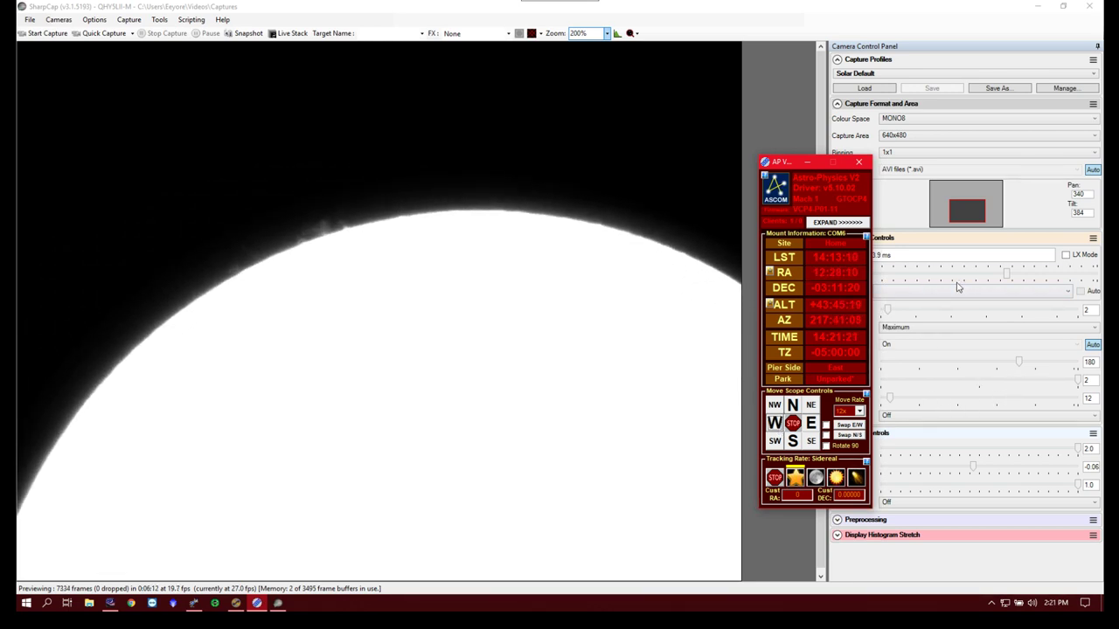
pyautogui.click(1010, 276)
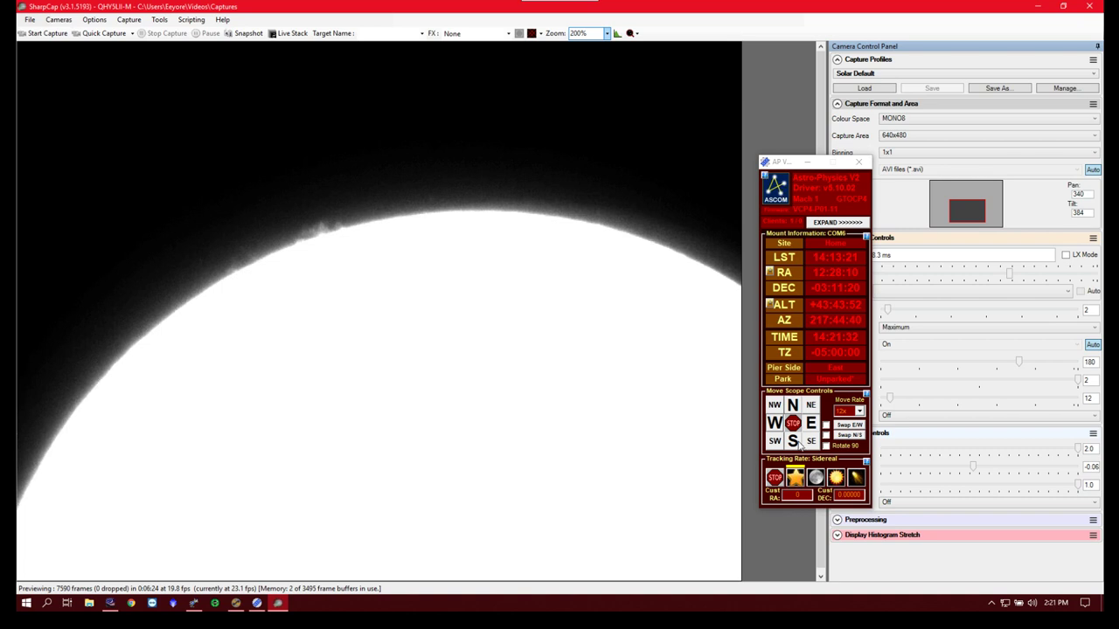
# - Lower the exposure to 0.44 ms for surface detail and slew the mount north to bring the sunspot group into view
pyautogui.moveTo(1007, 277); pyautogui.dragTo(939, 278)
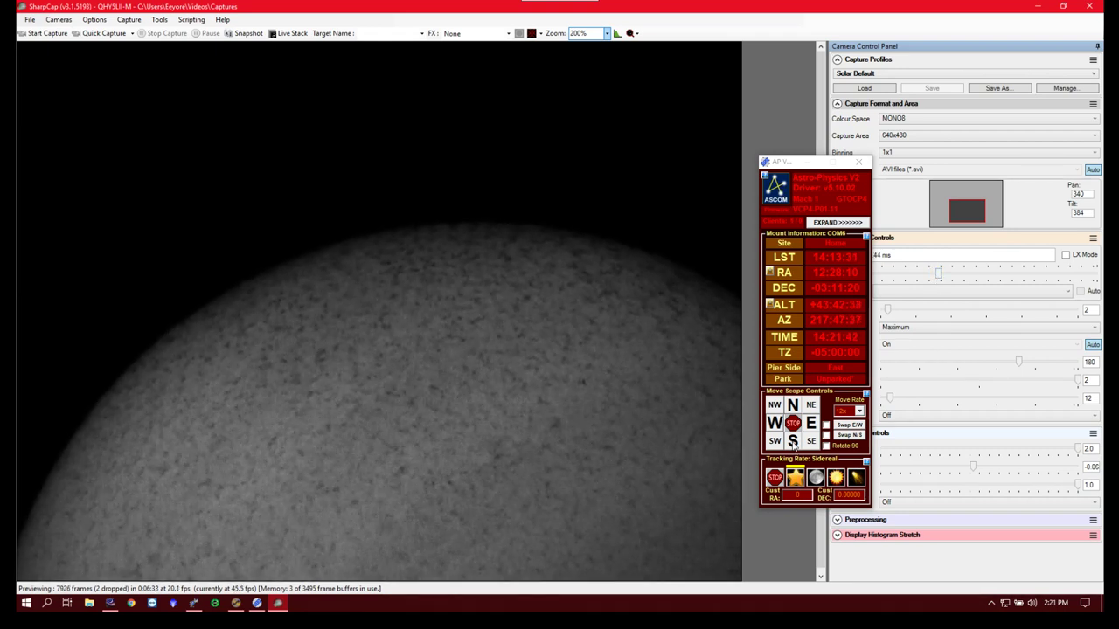
pyautogui.click(792, 405)
pyautogui.click(792, 407)
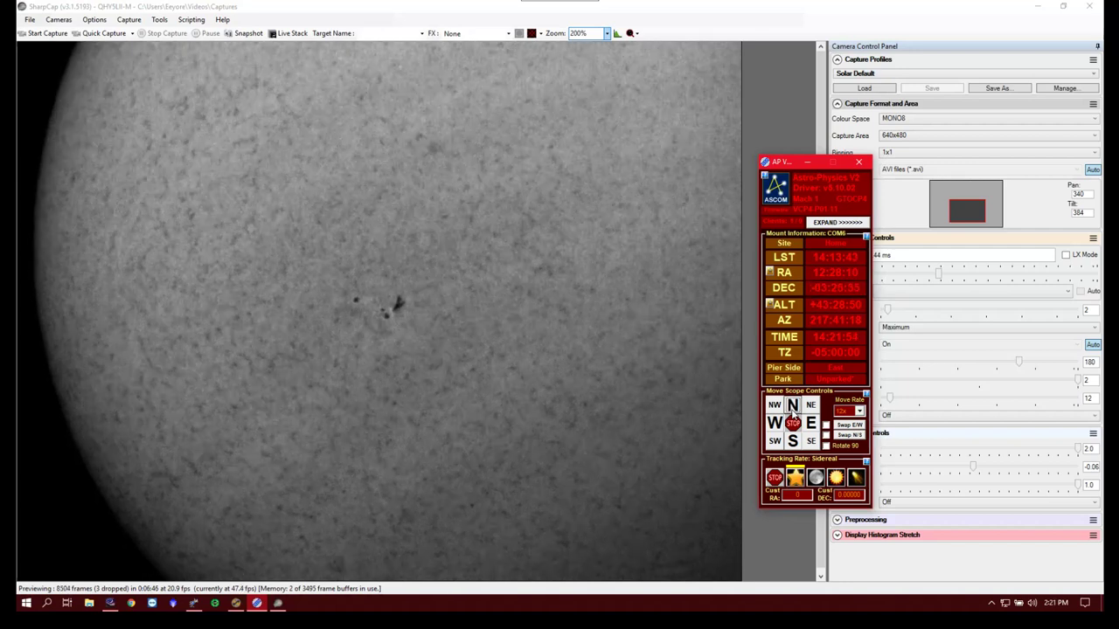
# - Zoom the preview to 300% on the sunspot group and move the mount control window clear of the image
pyautogui.click(578, 32)
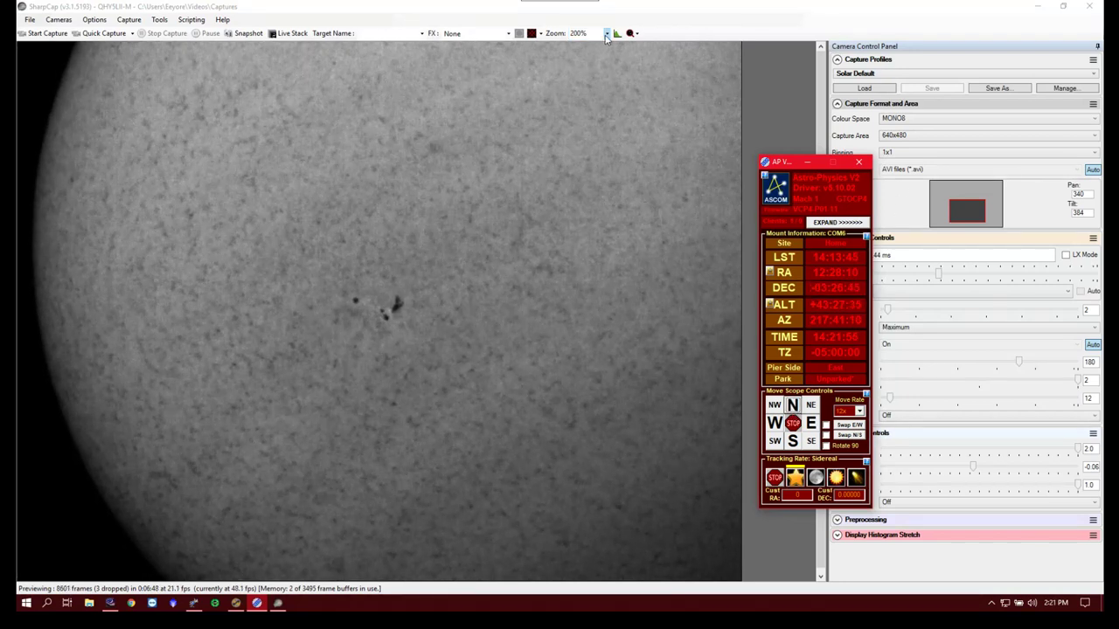
pyautogui.click(605, 33)
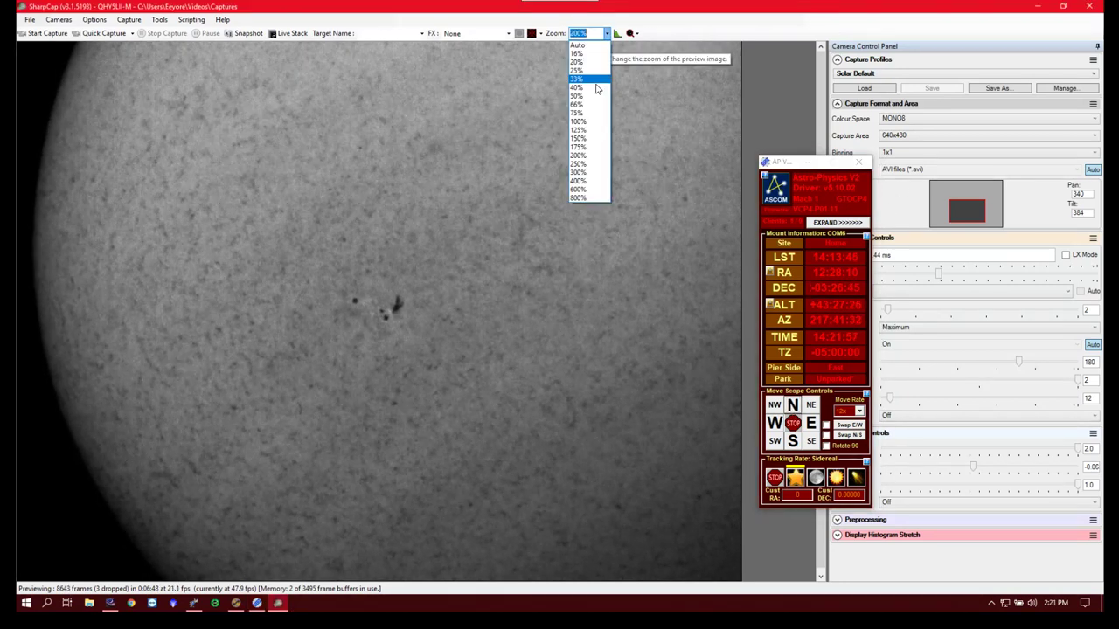
pyautogui.click(581, 172)
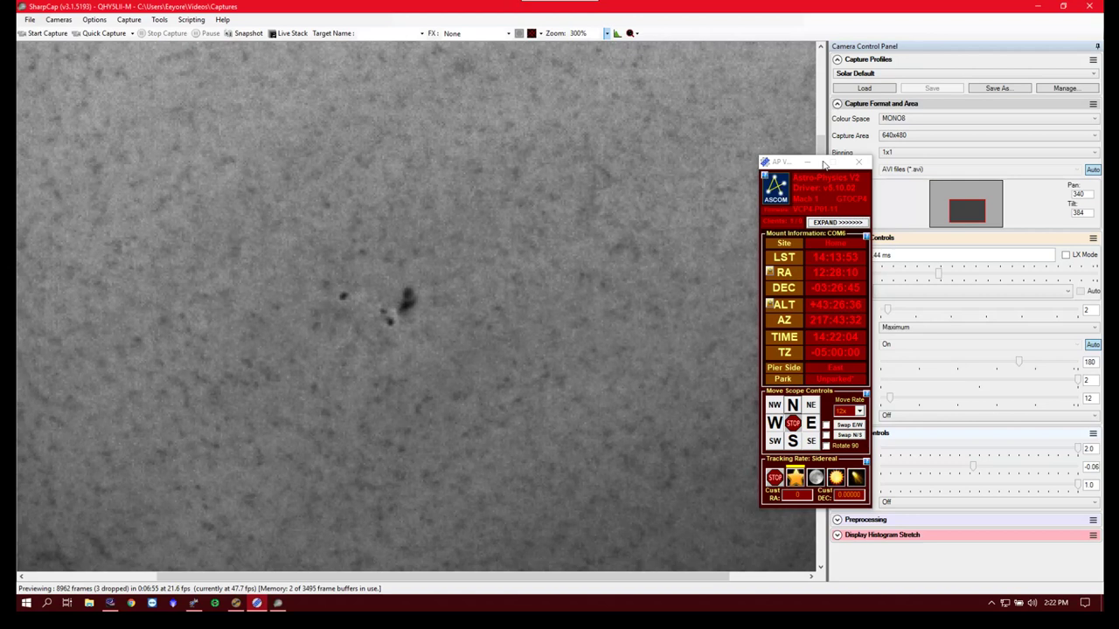
pyautogui.moveTo(796, 167); pyautogui.dragTo(823, 163)
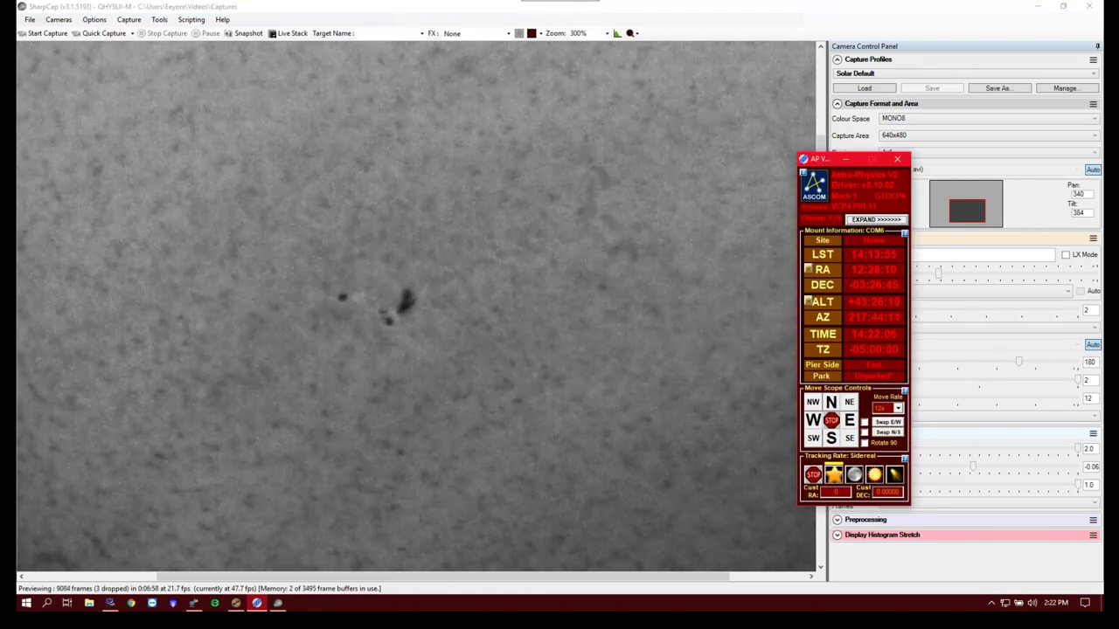
pyautogui.moveTo(193, 603)
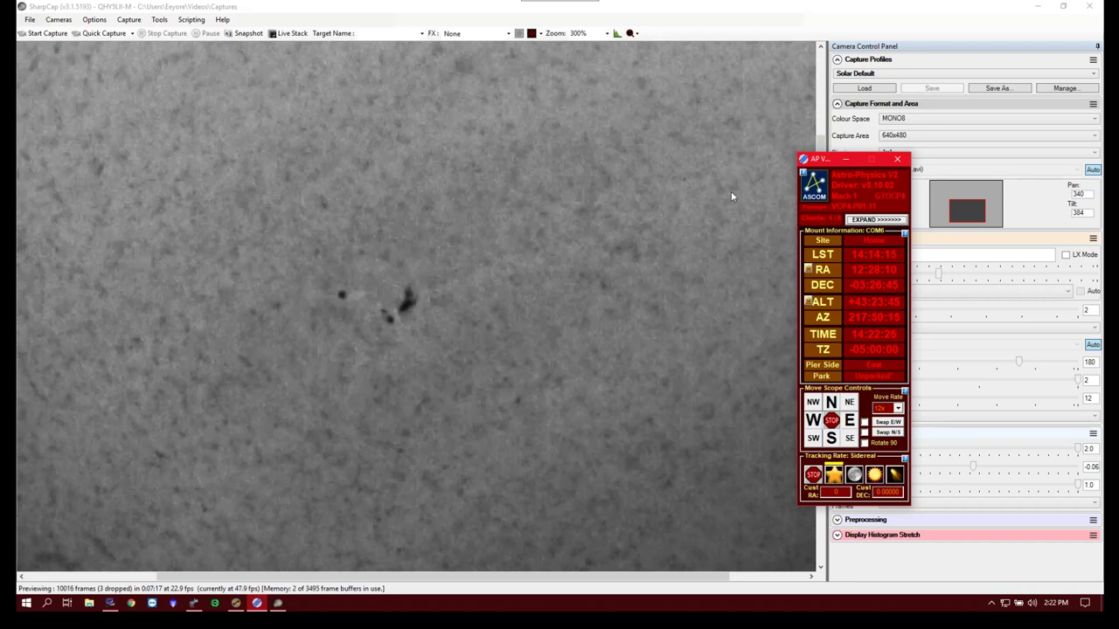
# - Set the preview zoom to Auto and reduce the capture area to 320x240
pyautogui.click(557, 96)
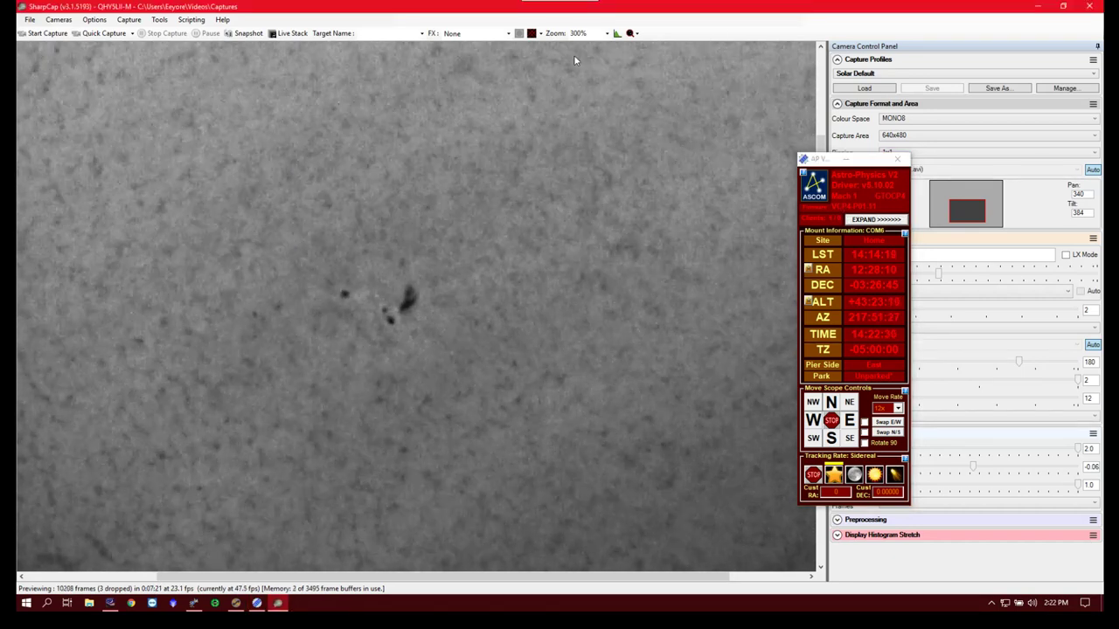
pyautogui.click(593, 34)
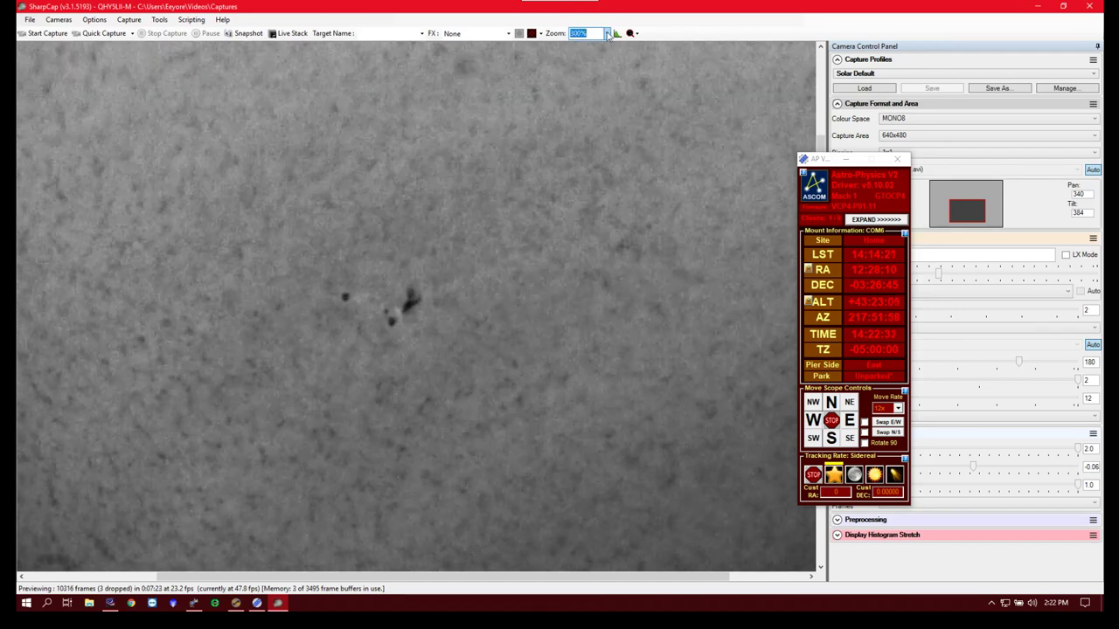
pyautogui.click(607, 33)
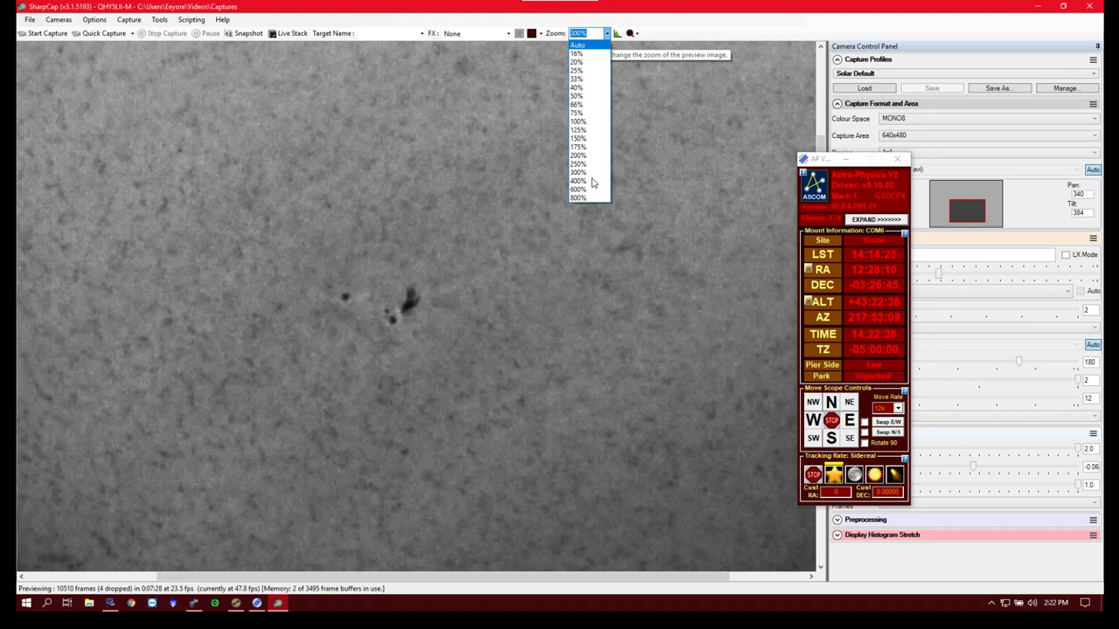
pyautogui.press('Return')
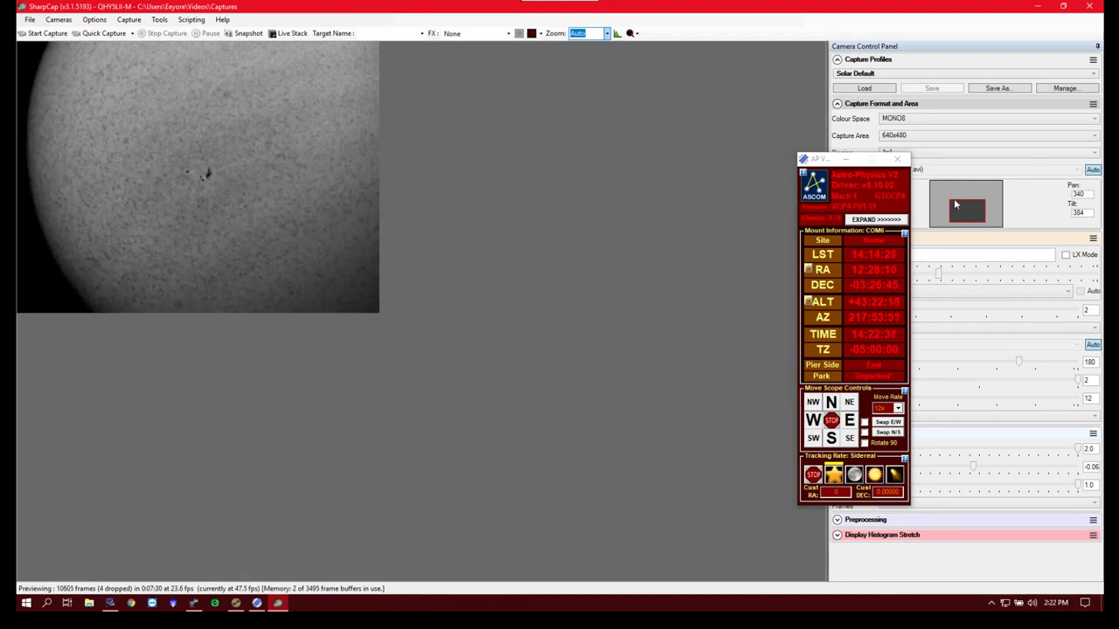
pyautogui.click(931, 137)
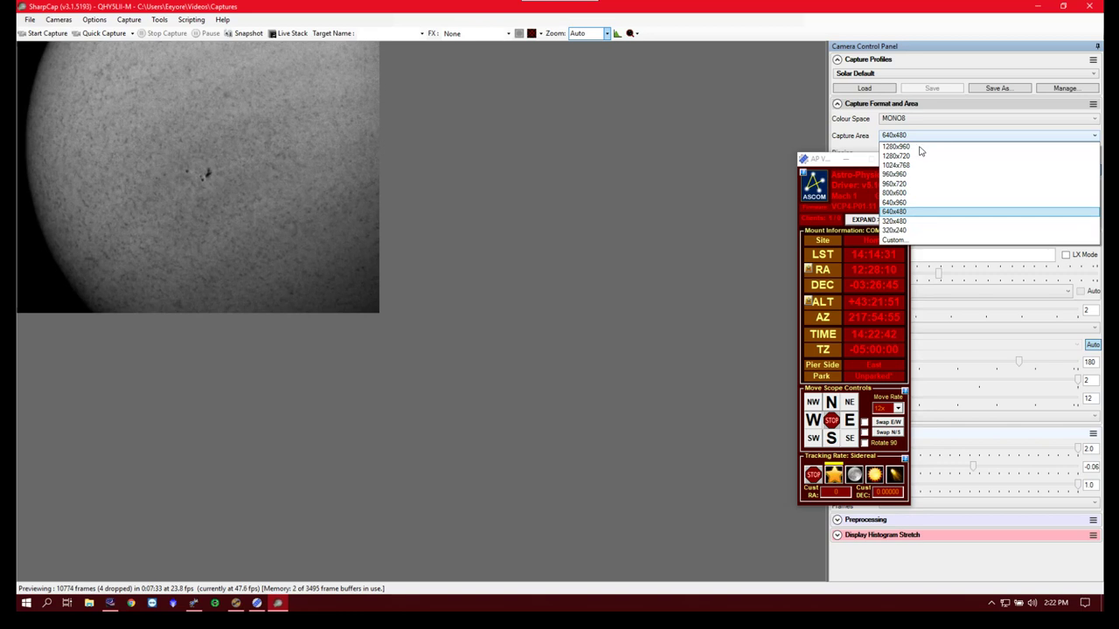
pyautogui.click(909, 230)
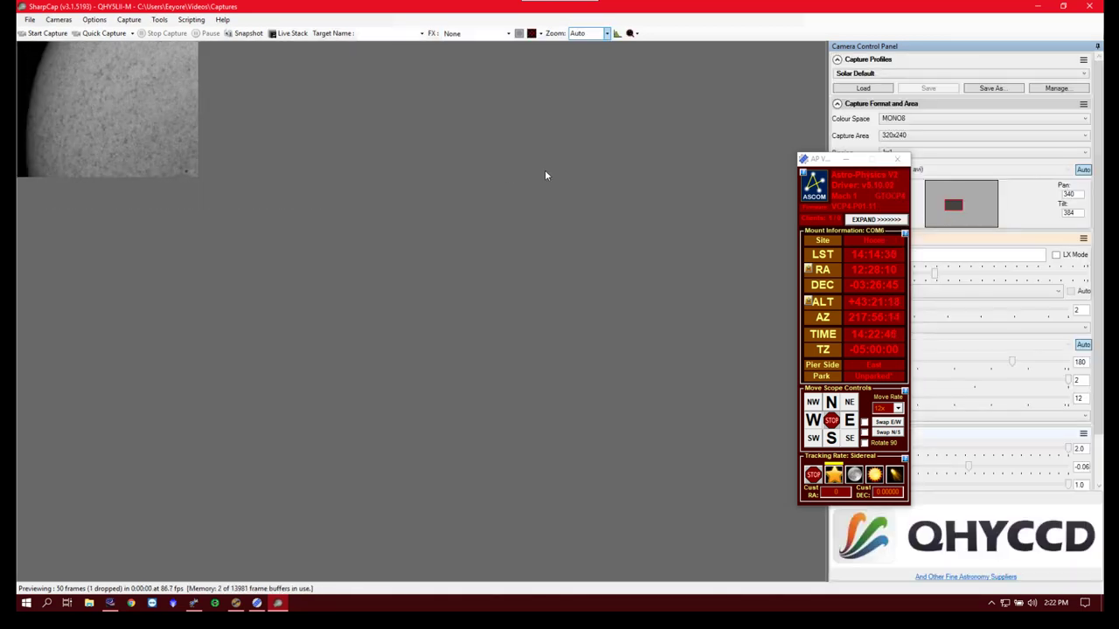
# - Zoom the preview to 200% and shift the capture area to pan 528, tilt 513, over the sunspot group
pyautogui.click(606, 33)
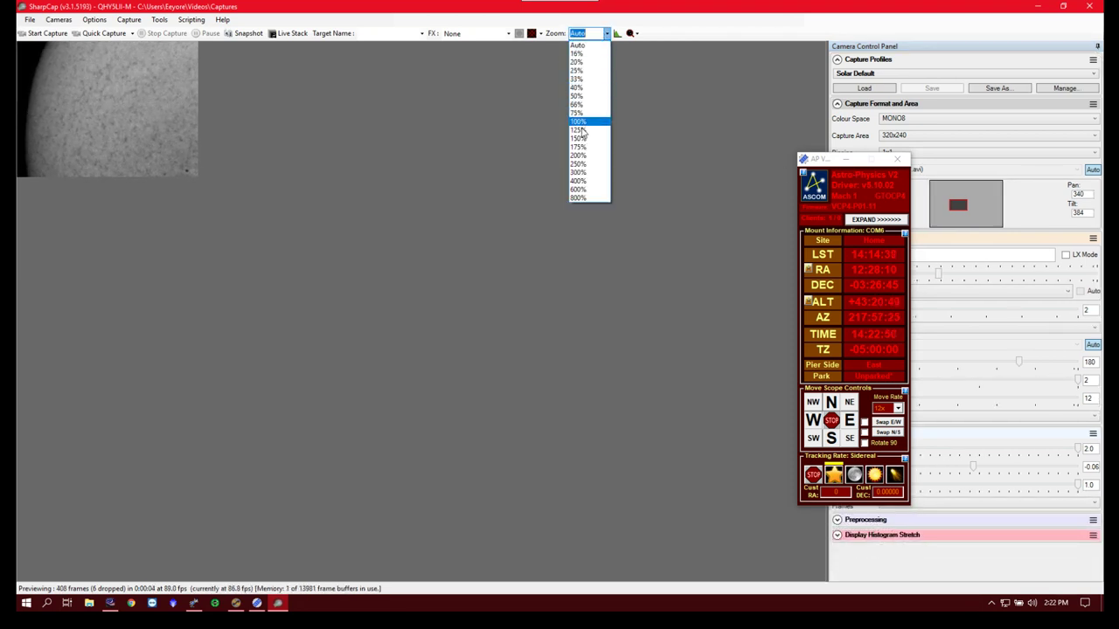
pyautogui.click(578, 155)
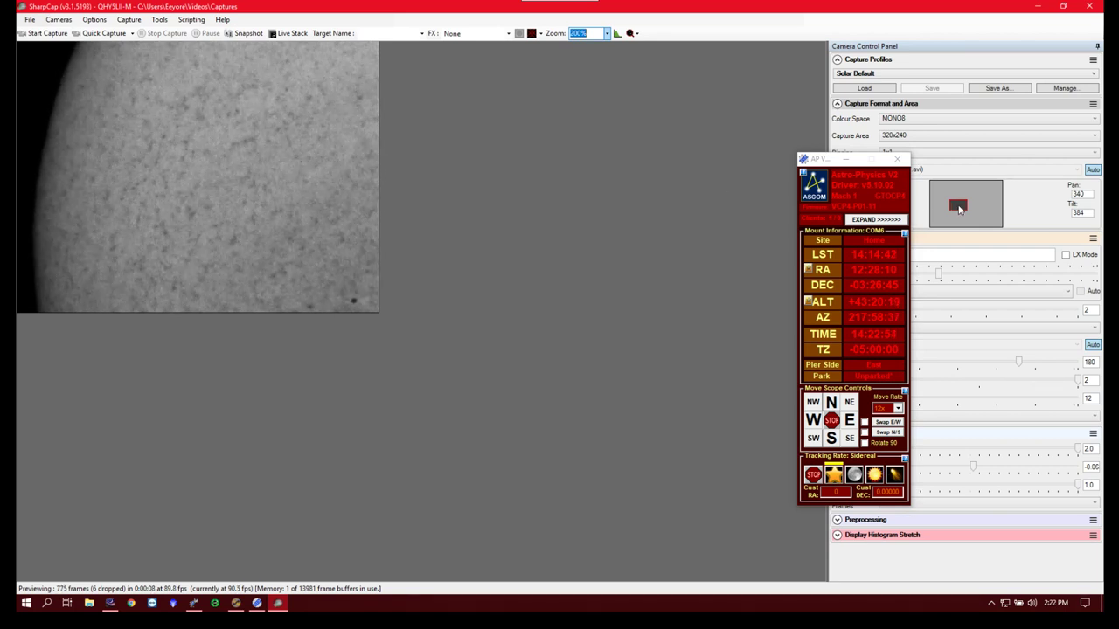
pyautogui.moveTo(958, 204); pyautogui.dragTo(967, 210)
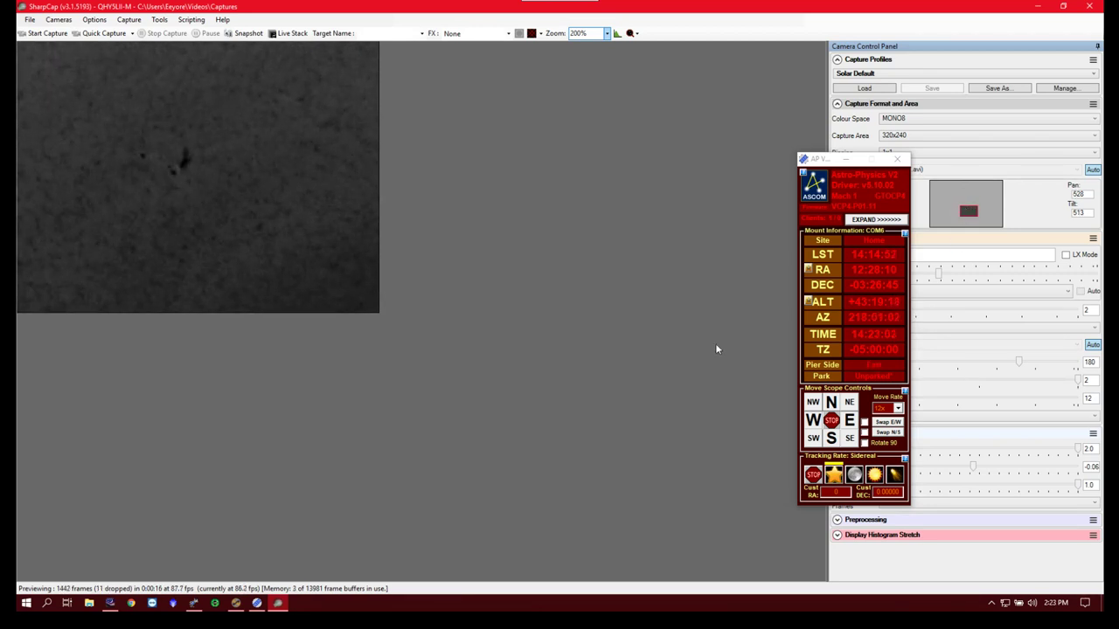
# - Move the mount control window off the camera settings, set the exposure to 0.45 ms, and nudge the mount west to centre the sunspot group
pyautogui.moveTo(826, 160); pyautogui.dragTo(779, 168)
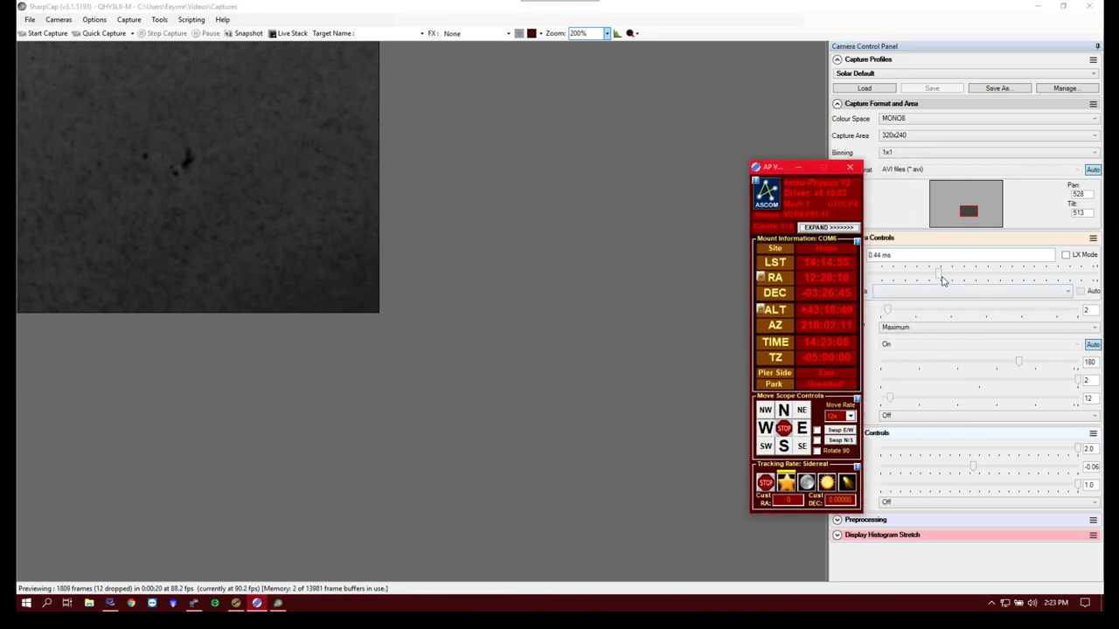
pyautogui.click(941, 278)
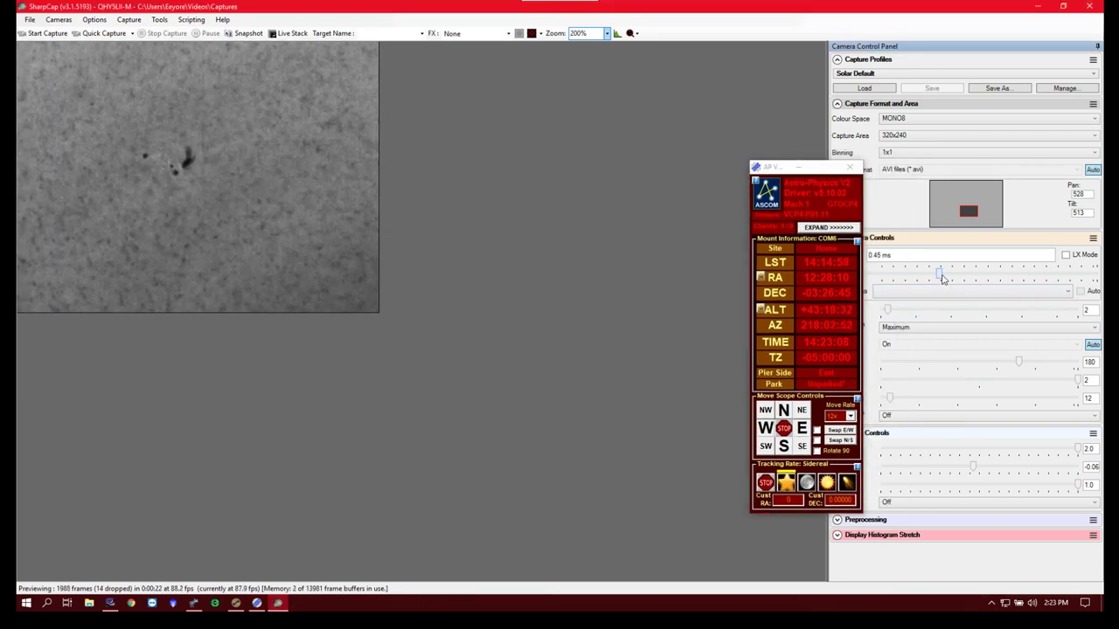
pyautogui.click(803, 435)
pyautogui.click(766, 429)
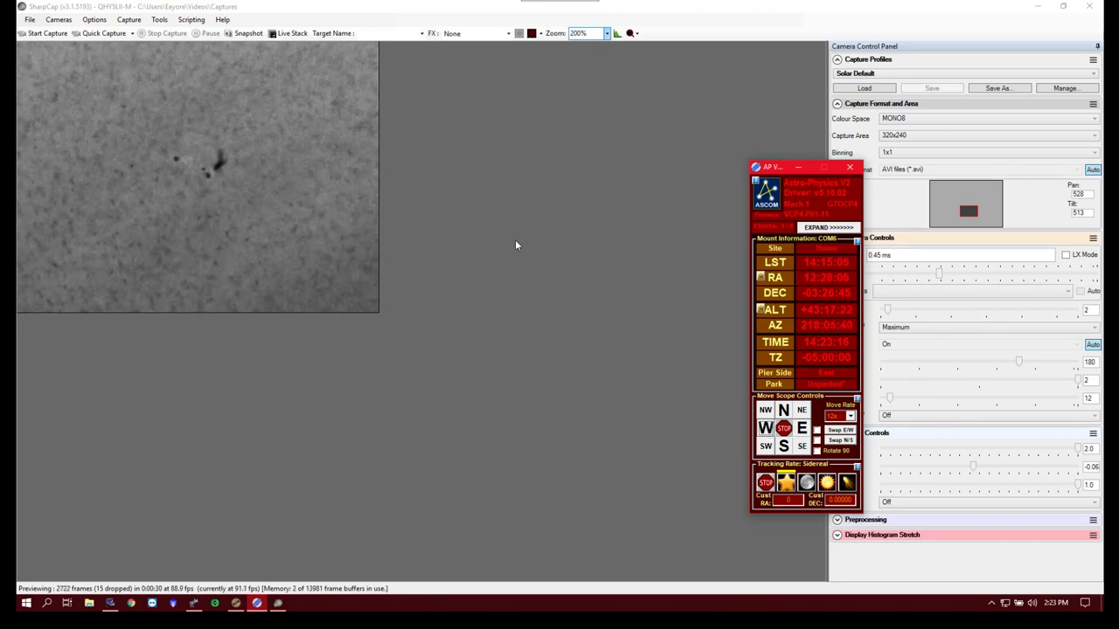
# - Set the target name to Sun and record a capture limited to 10000 frames
pyautogui.click(416, 34)
pyautogui.click(420, 34)
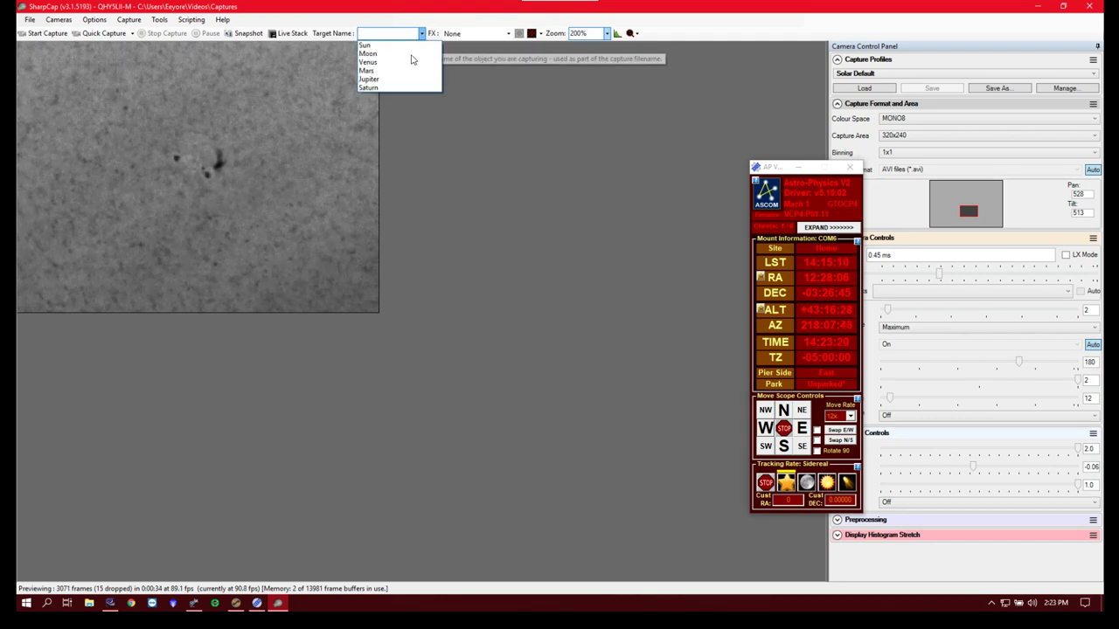
pyautogui.click(387, 45)
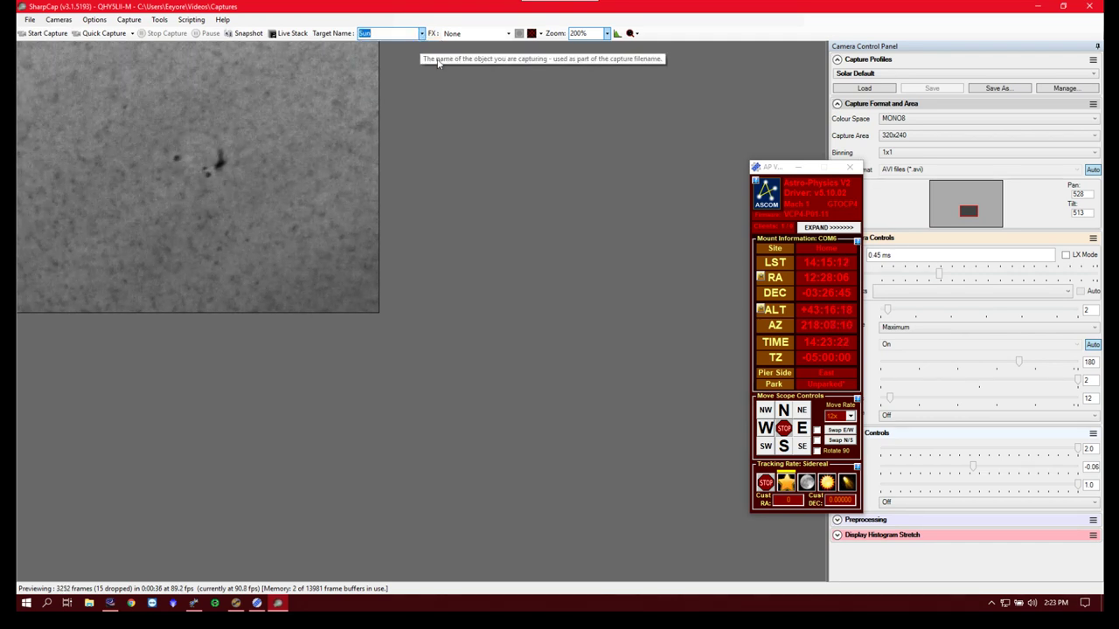
pyautogui.click(46, 33)
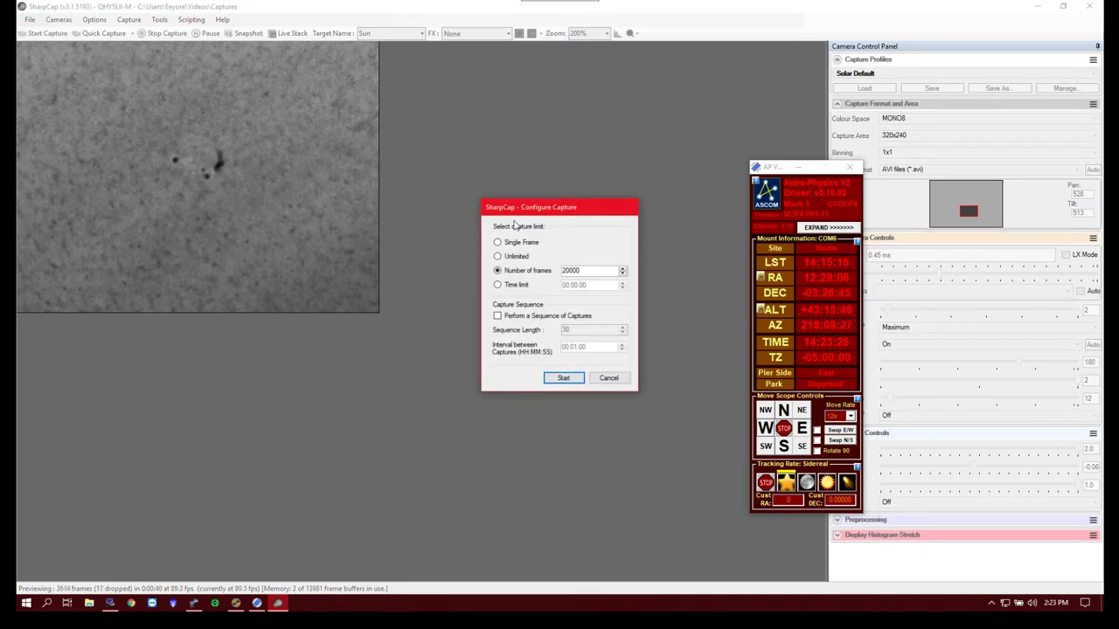
pyautogui.doubleClick(553, 271)
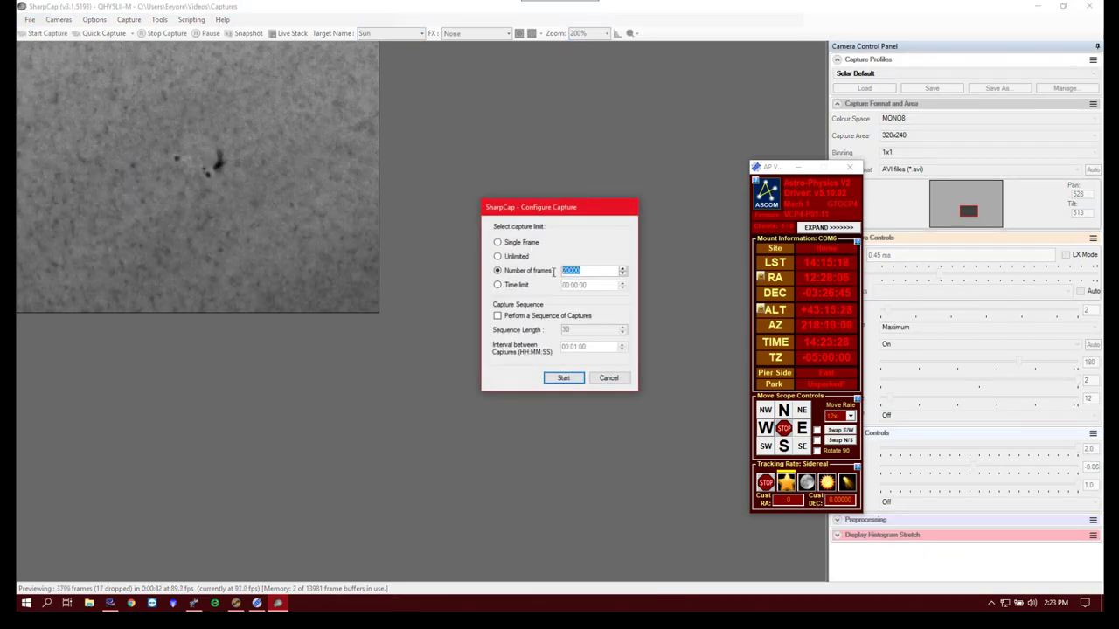
pyautogui.write('1000')
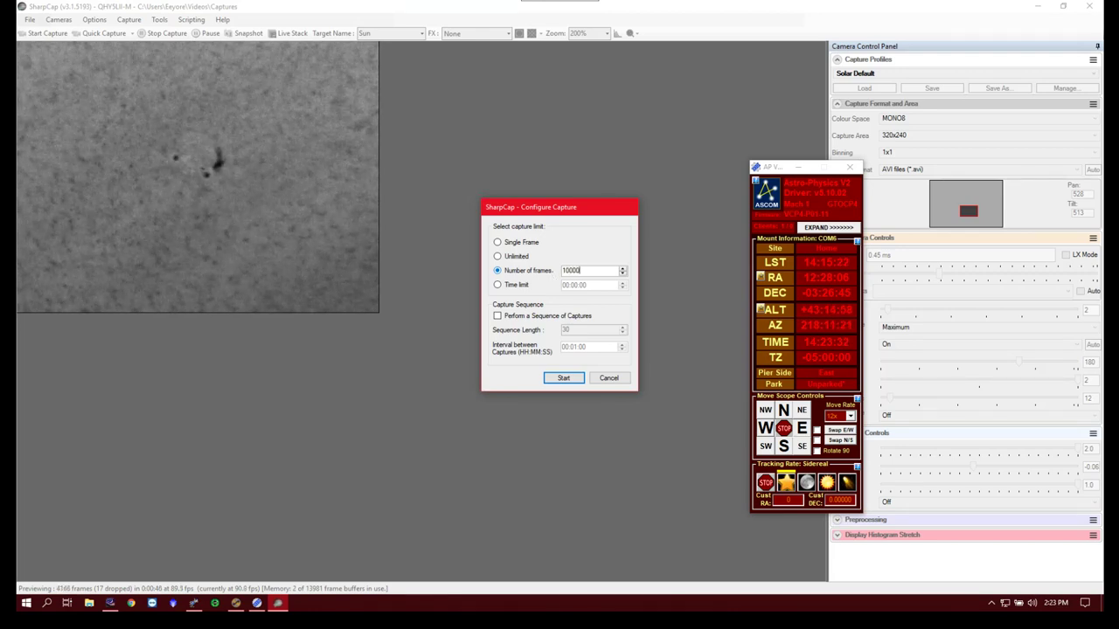
pyautogui.click(564, 380)
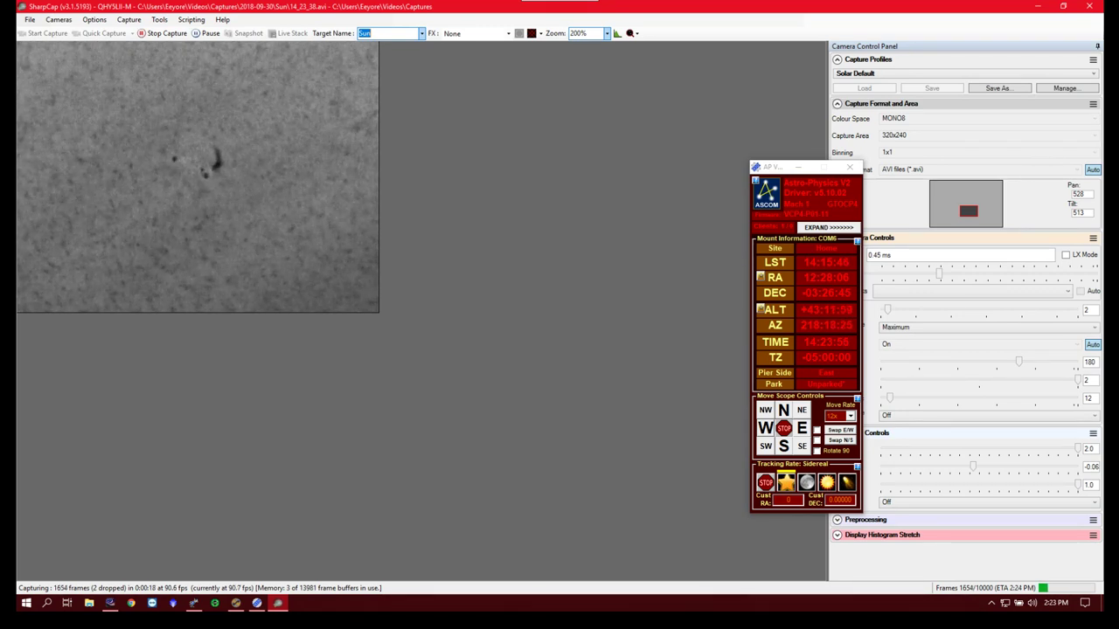
pyautogui.press('XF86AudioRaiseVolume')
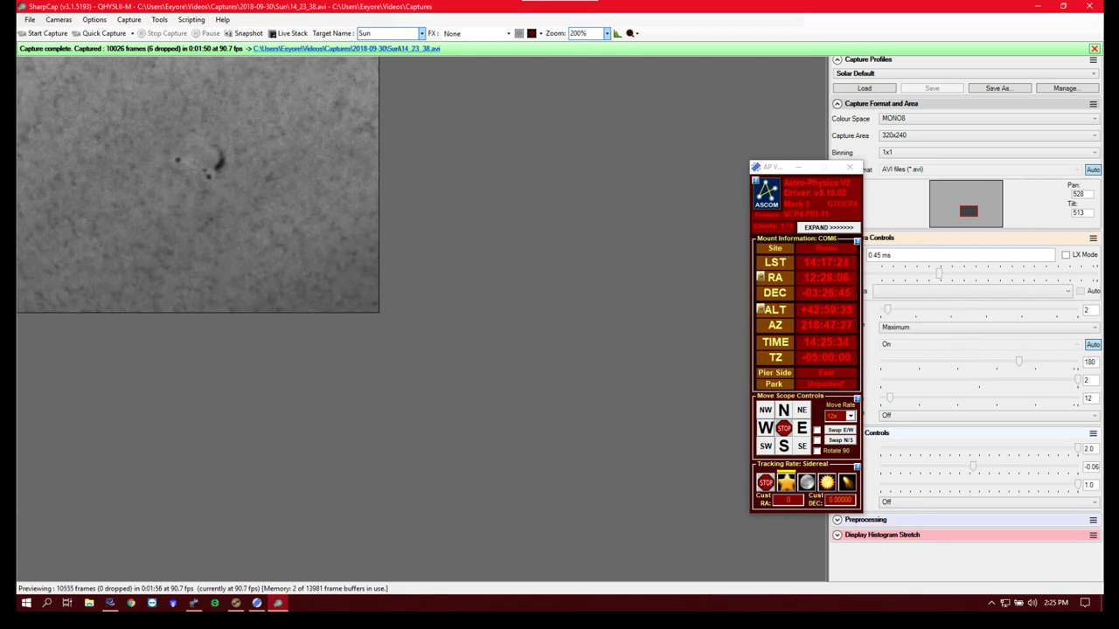
# - Enlarge the capture area to 1280x960 with Auto zoom and raise the exposure to 0.68 ms to show the sun's disc
pyautogui.click(917, 137)
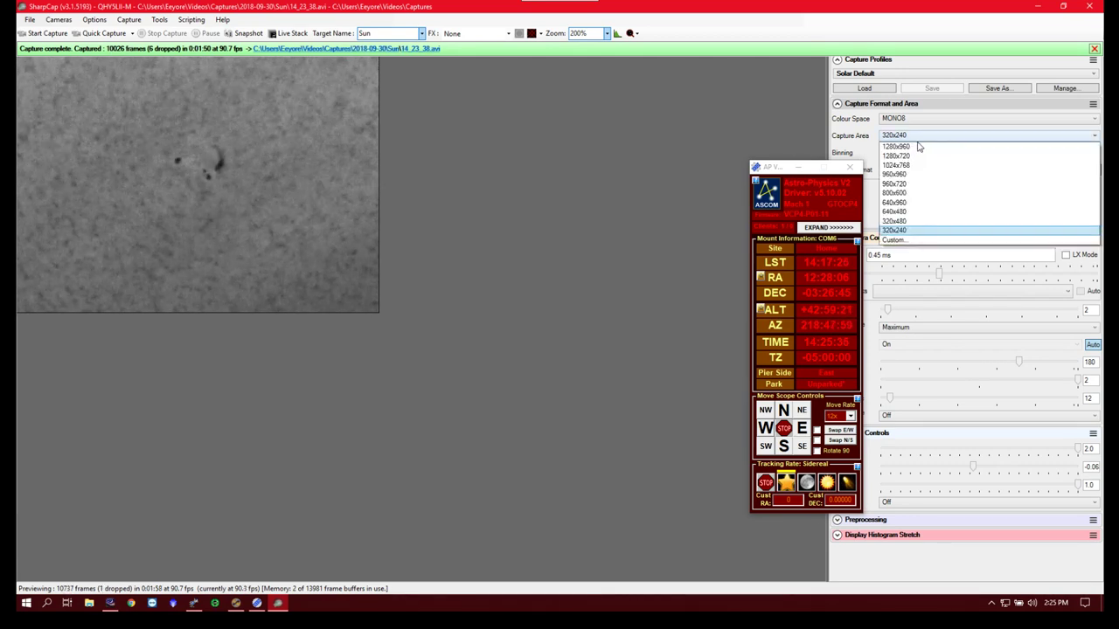
pyautogui.click(916, 148)
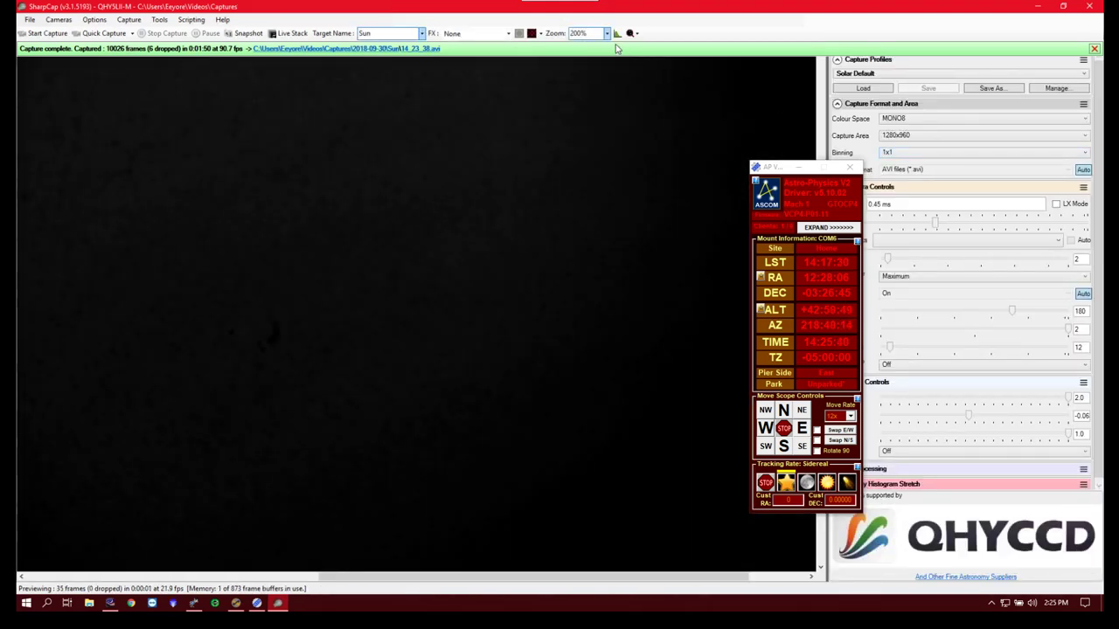
pyautogui.click(607, 35)
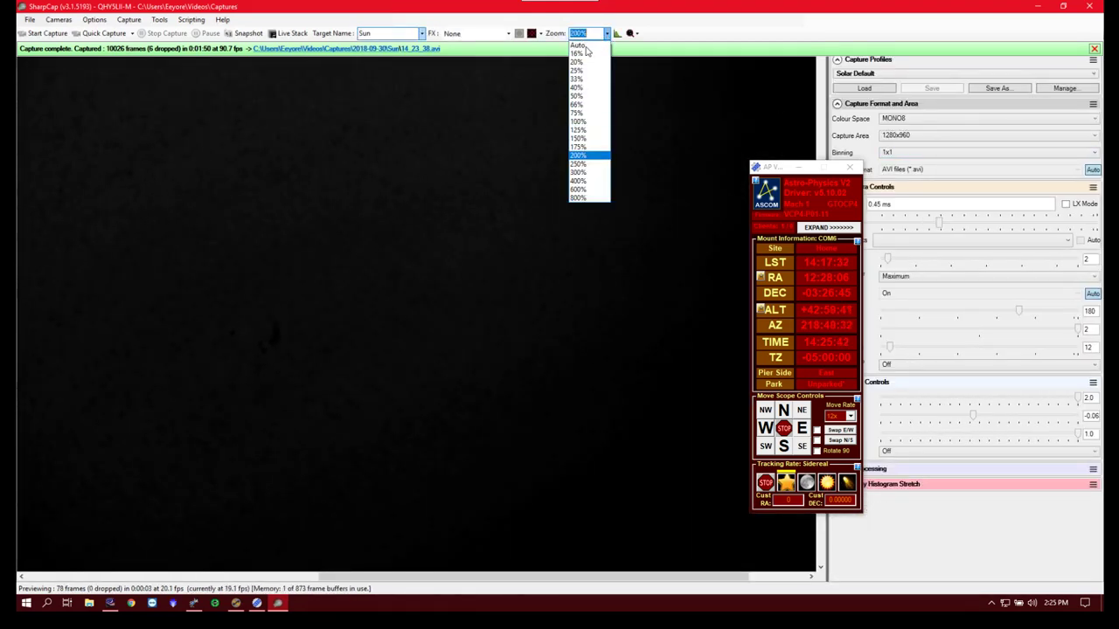
pyautogui.click(587, 44)
pyautogui.moveTo(940, 229)
pyautogui.moveTo(945, 229); pyautogui.dragTo(947, 228)
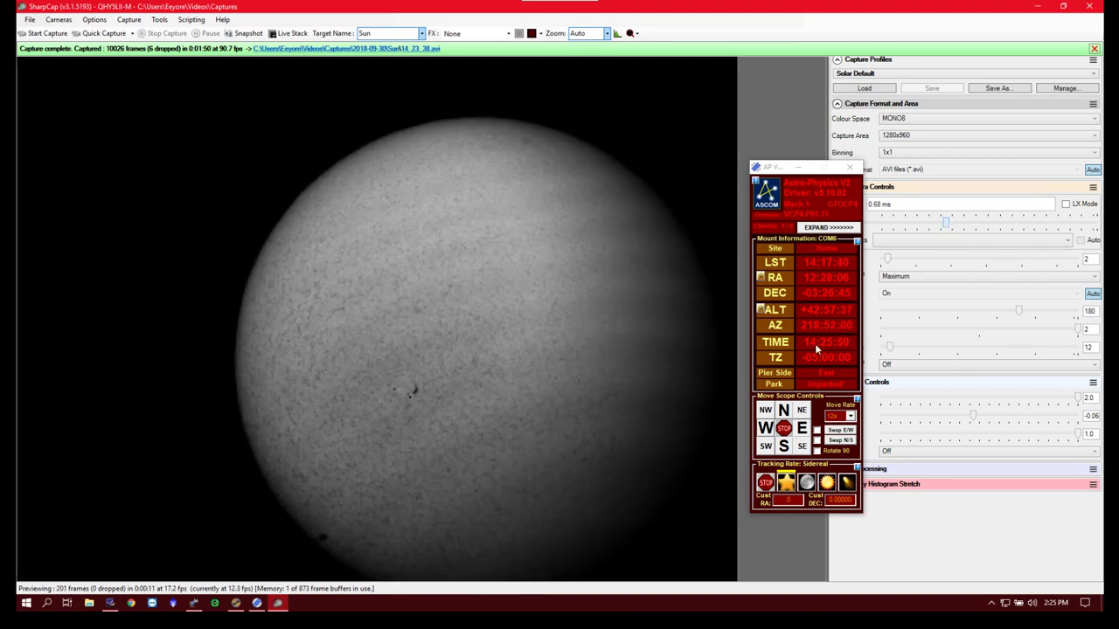
# - Slew the mount east, with north and south corrections, to fit the full solar disc near the image's left edge
pyautogui.click(803, 431)
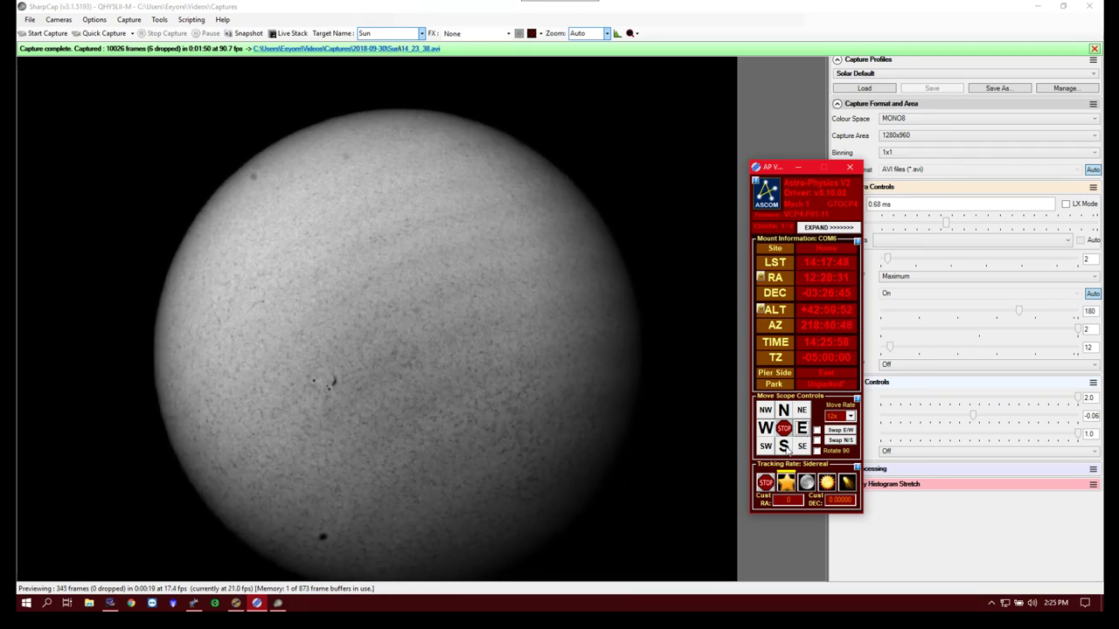
pyautogui.click(784, 447)
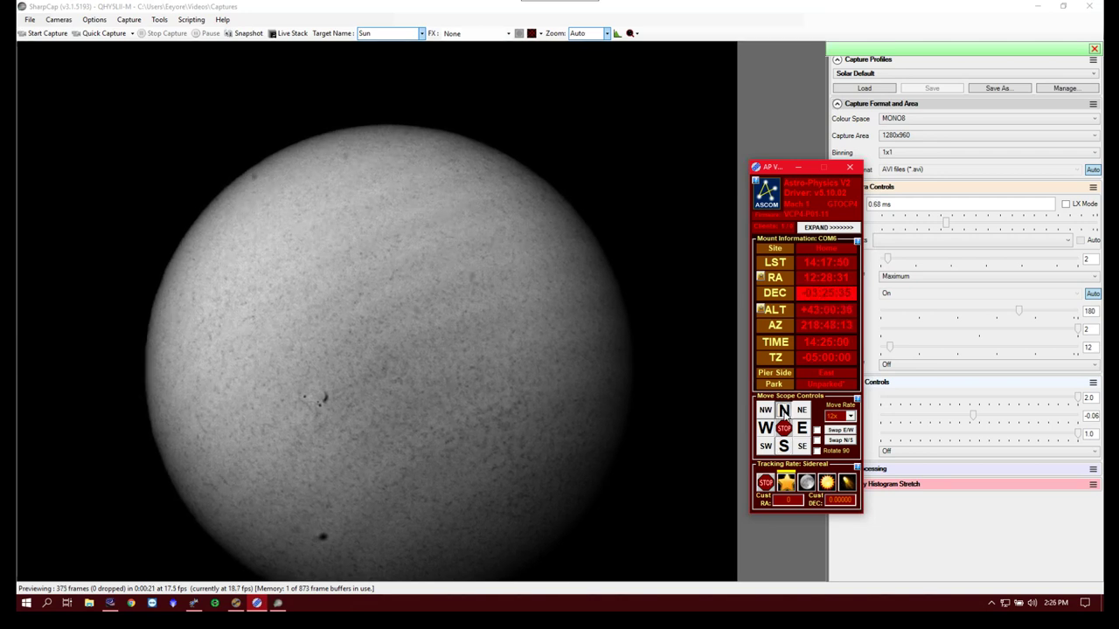
pyautogui.click(784, 412)
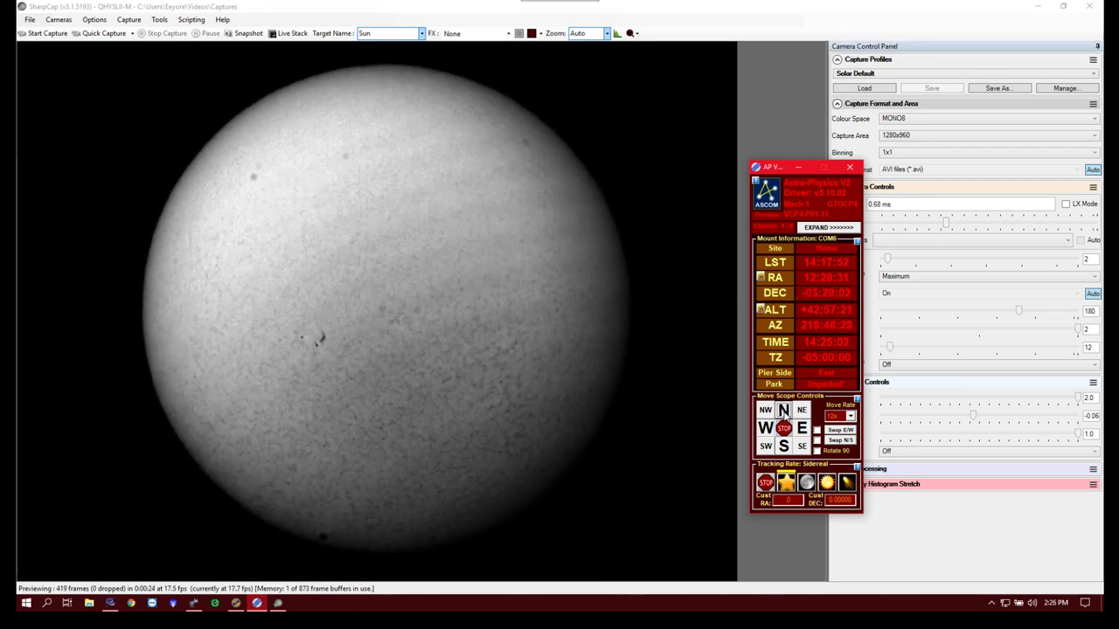
pyautogui.click(784, 446)
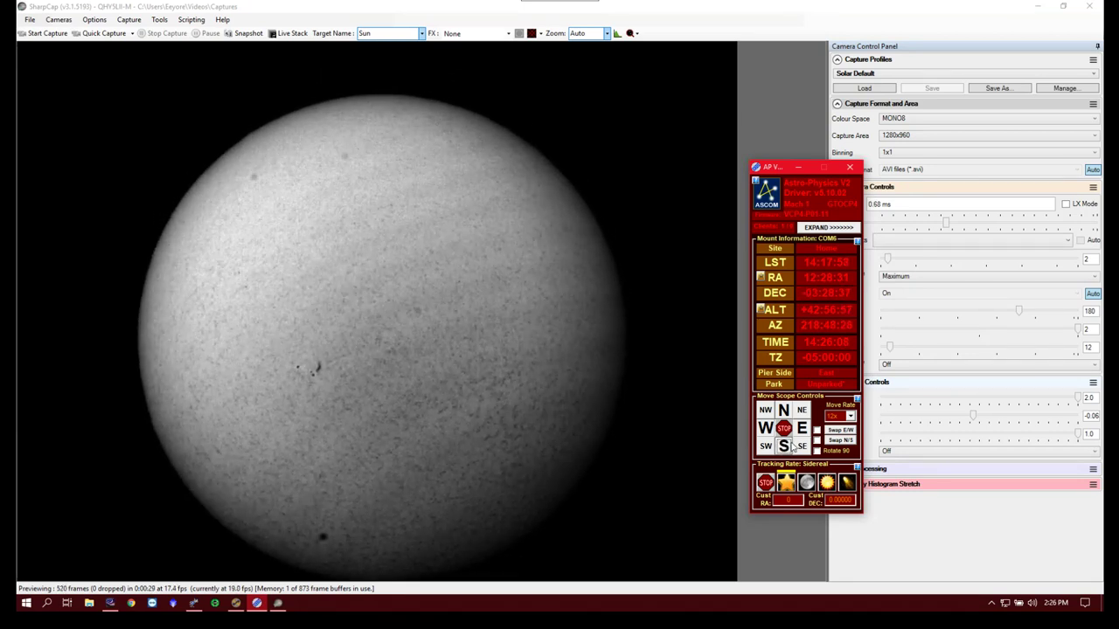
pyautogui.click(802, 428)
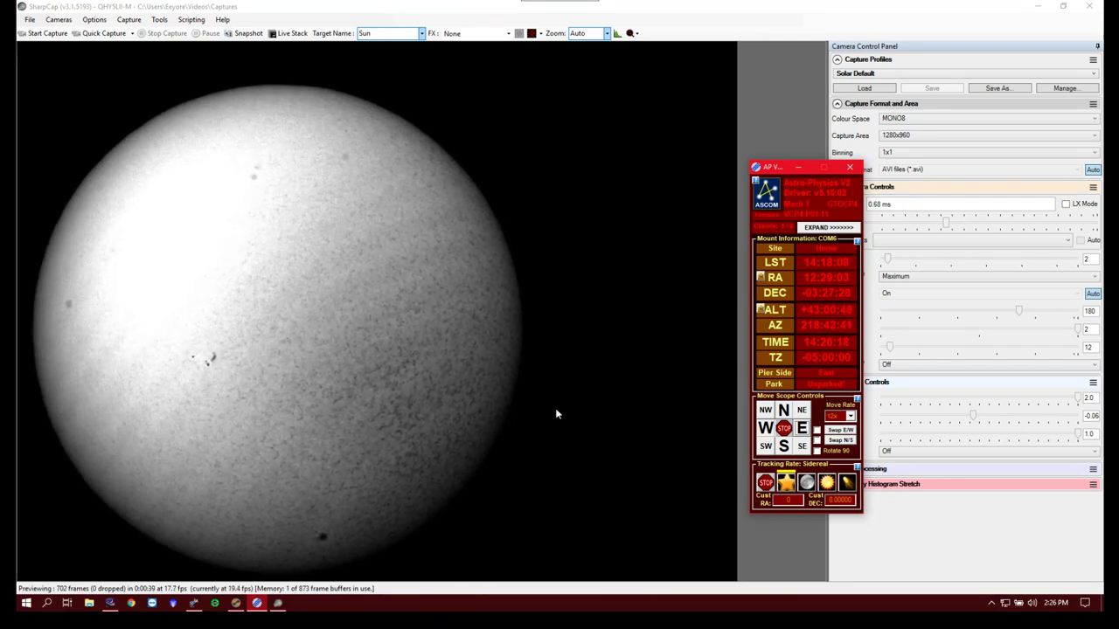
pyautogui.click(765, 427)
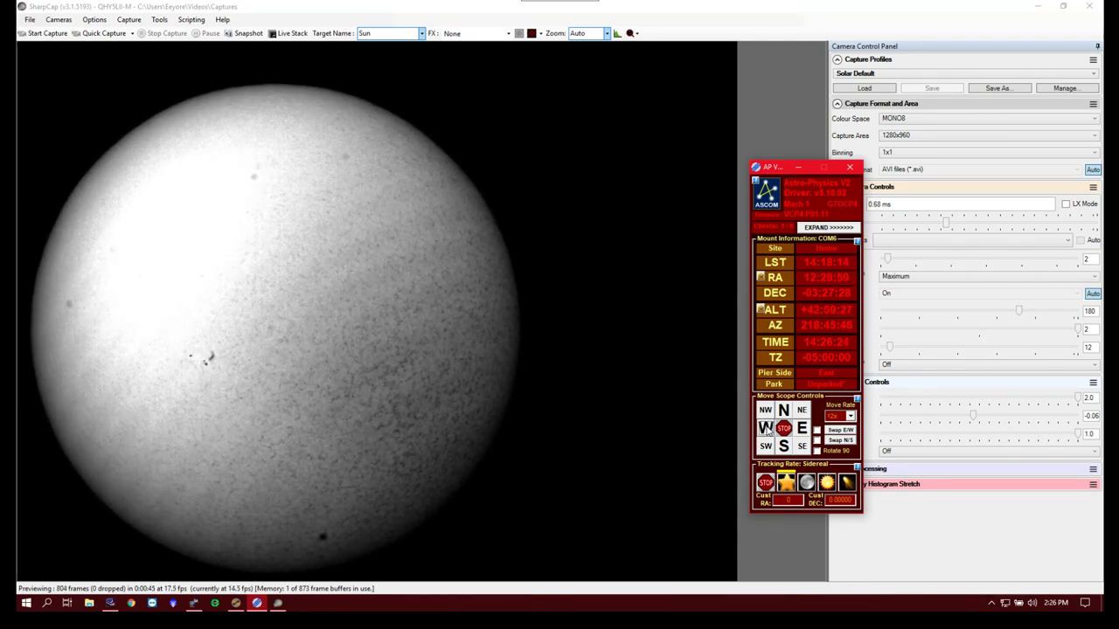
# - Reduce the capture area to 640x480 and shift it to pan 312, tilt 380, over the sun's lower-right limb
pyautogui.click(910, 138)
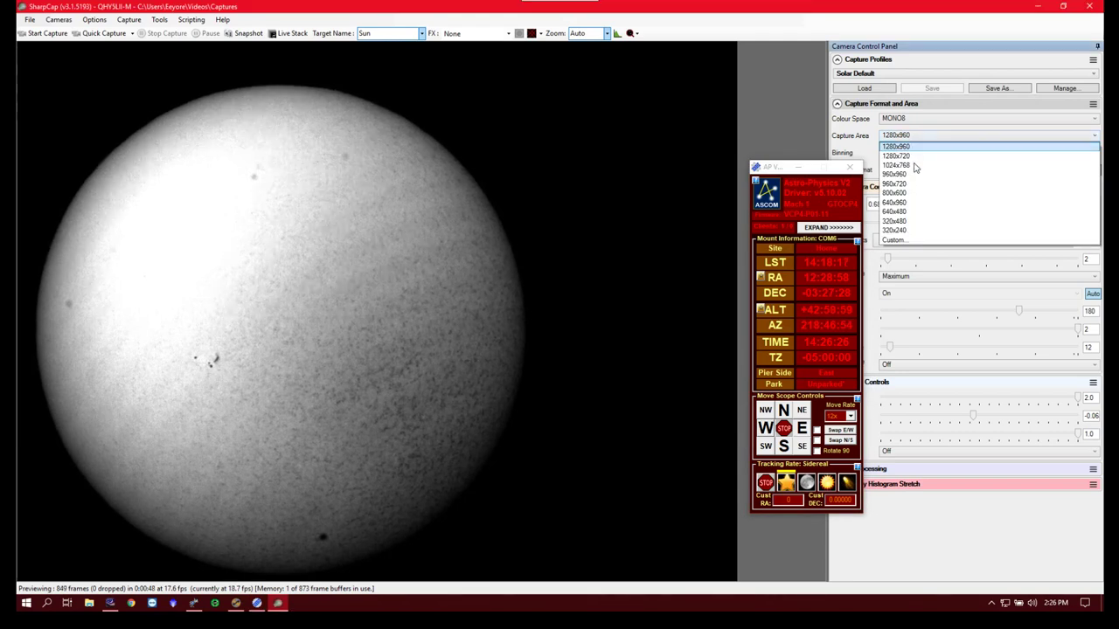
pyautogui.click(911, 213)
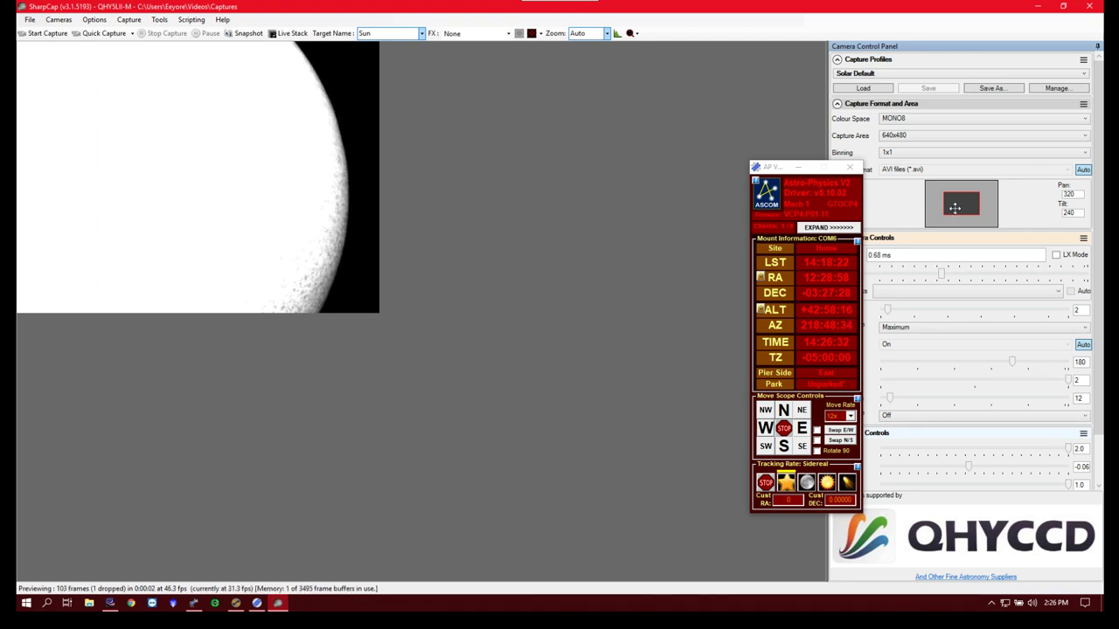
pyautogui.moveTo(960, 209); pyautogui.dragTo(964, 211)
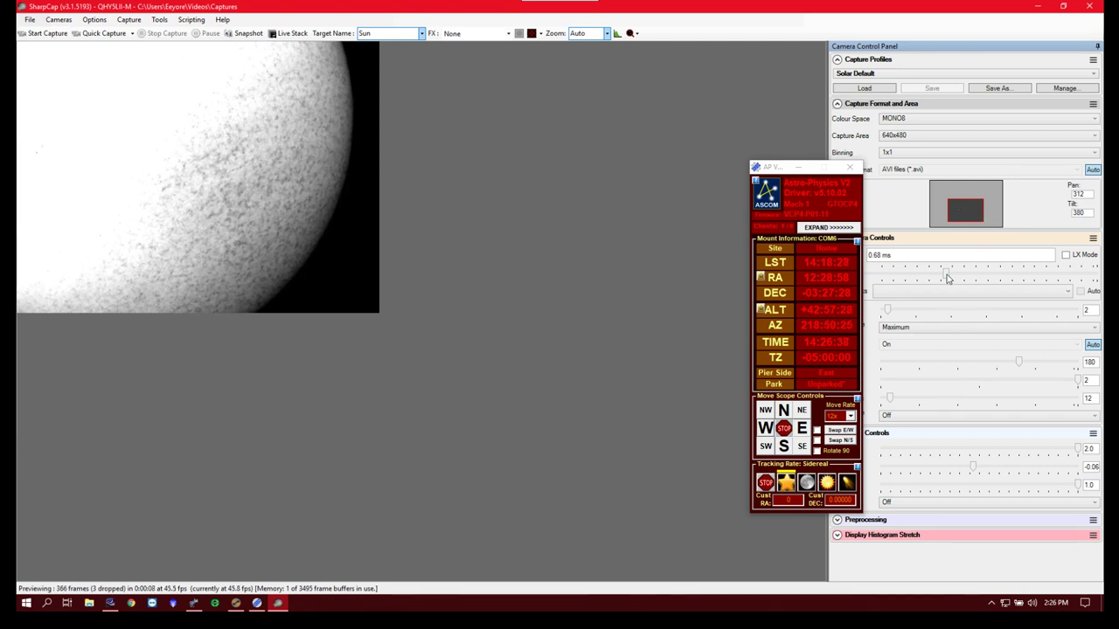
# - Lower the exposure to 0.44 ms and zoom the preview to 200% to show surface detail near the limb
pyautogui.moveTo(946, 277); pyautogui.dragTo(940, 276)
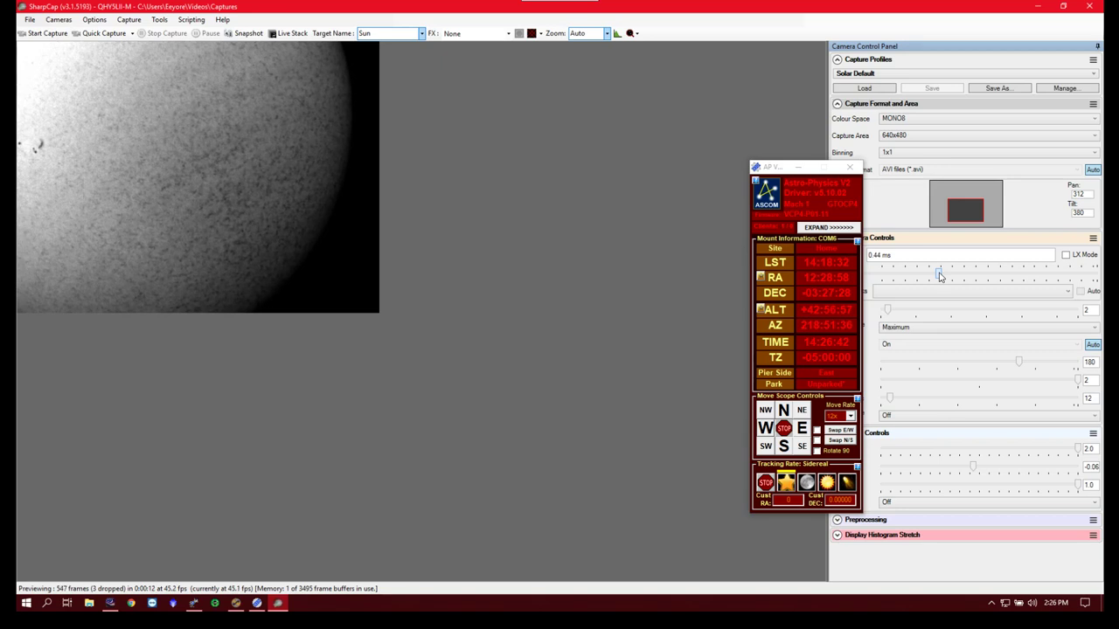
pyautogui.click(607, 34)
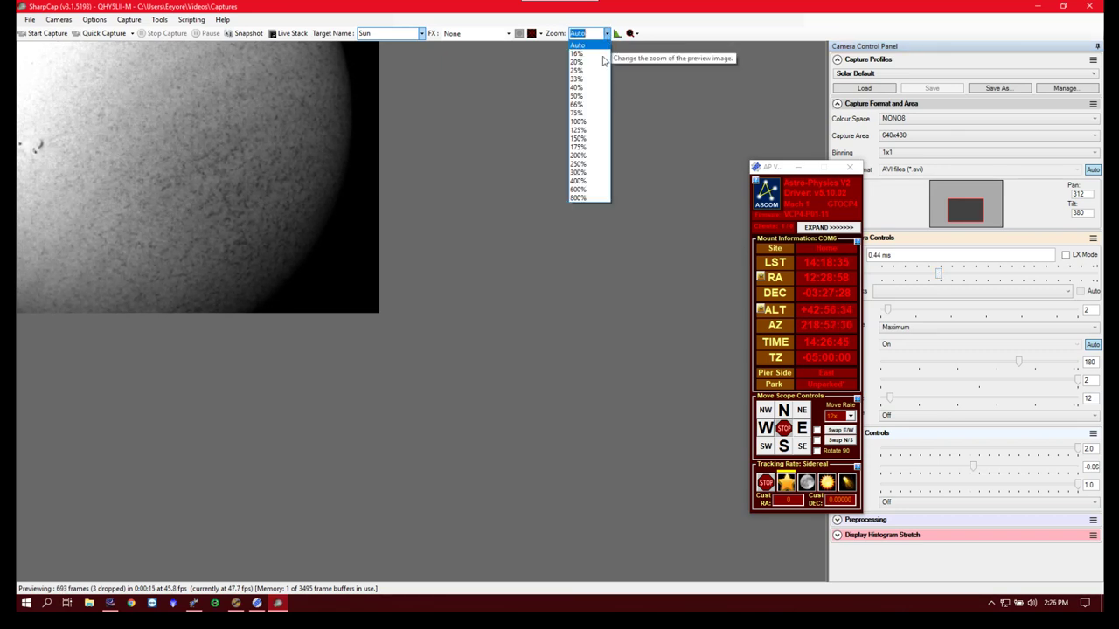
pyautogui.click(579, 155)
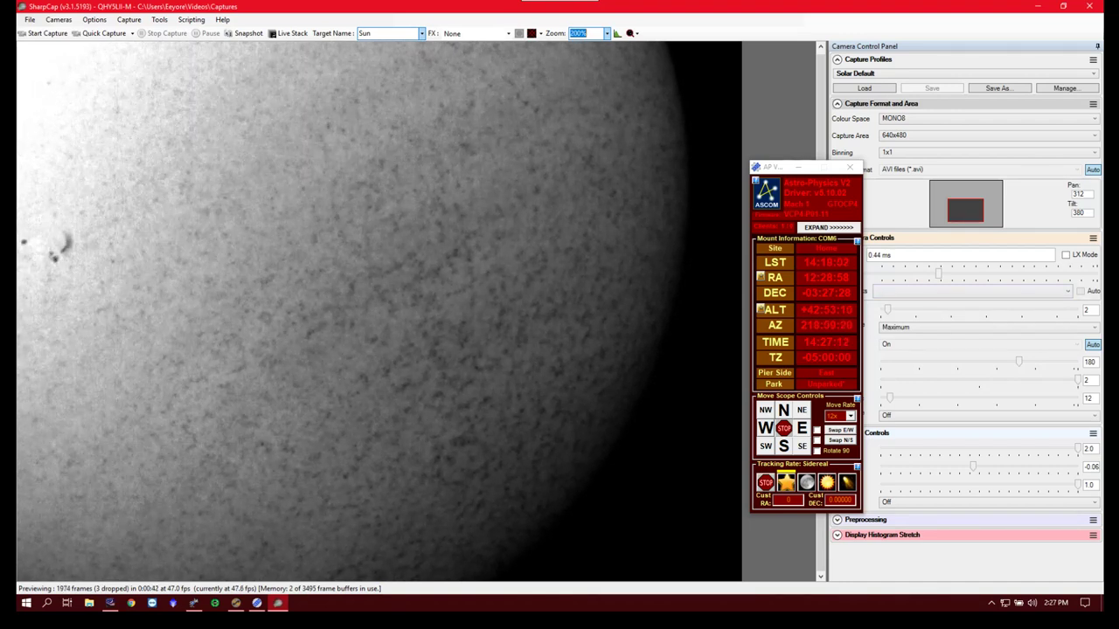
# - Slew the mount west to bring the sunspot group near the image's centre and record a 5000-frame video of it
pyautogui.click(765, 429)
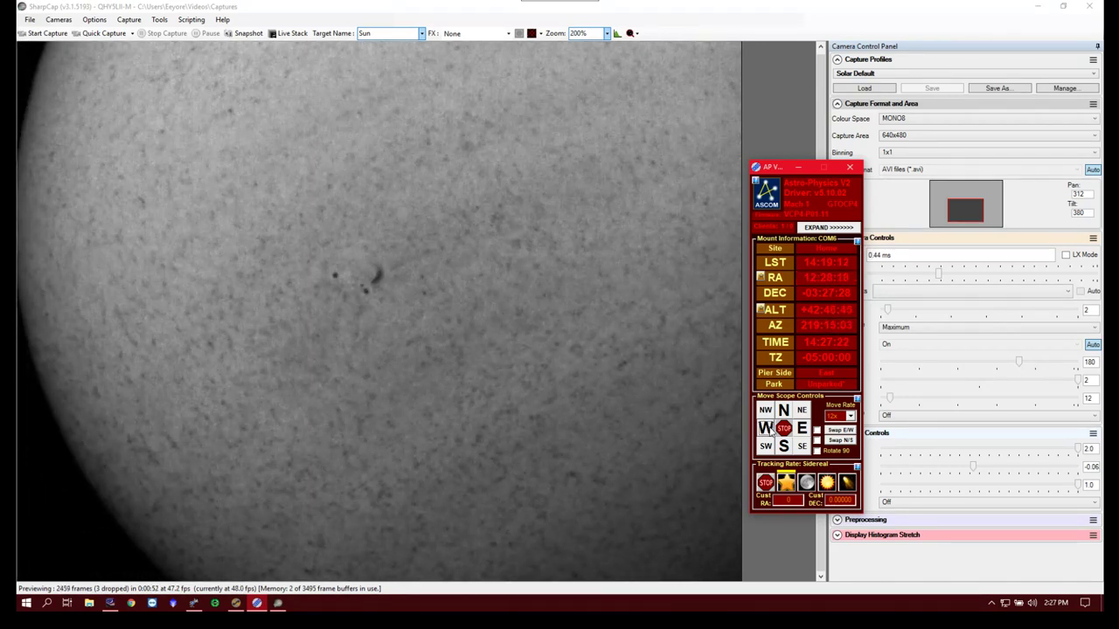
pyautogui.moveTo(766, 428); pyautogui.dragTo(766, 428)
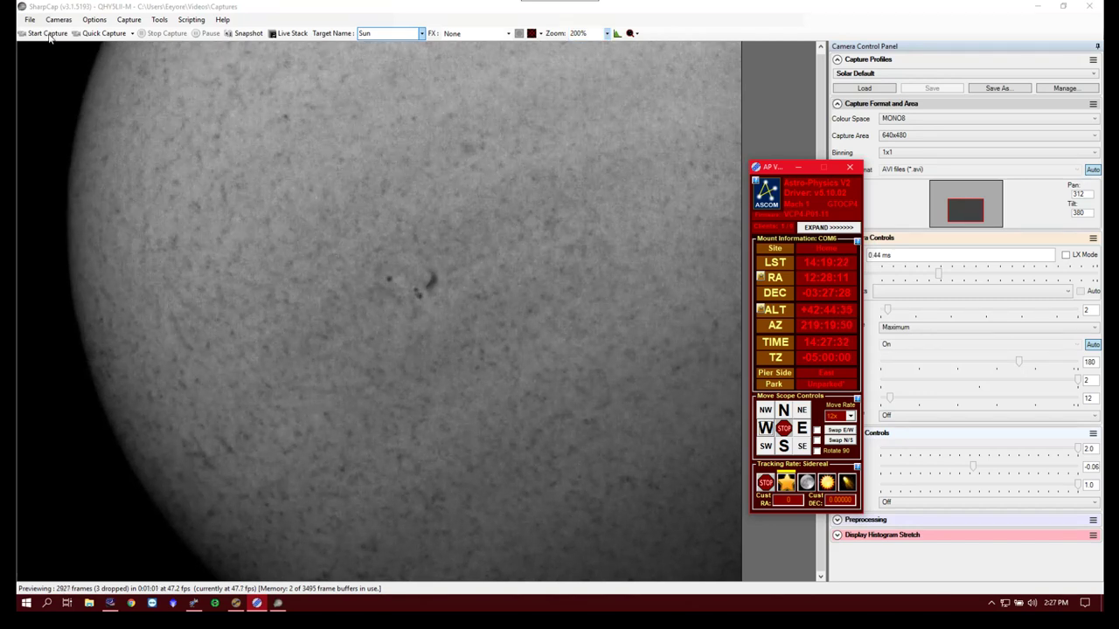
pyautogui.click(234, 184)
pyautogui.press('F5')
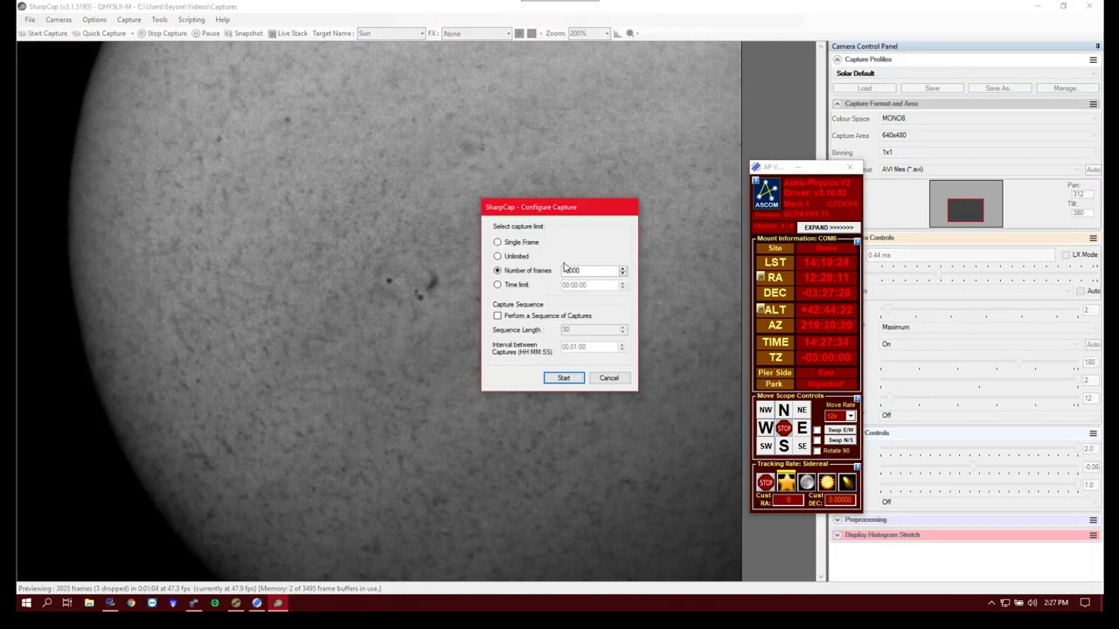
pyautogui.moveTo(591, 274); pyautogui.dragTo(522, 275)
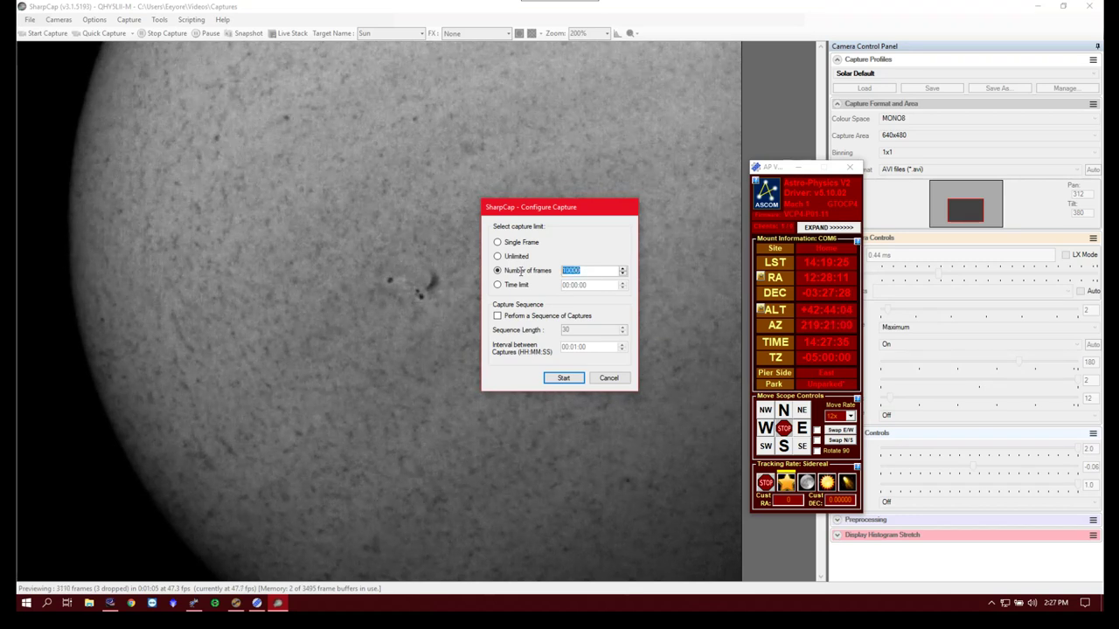
pyautogui.write('500')
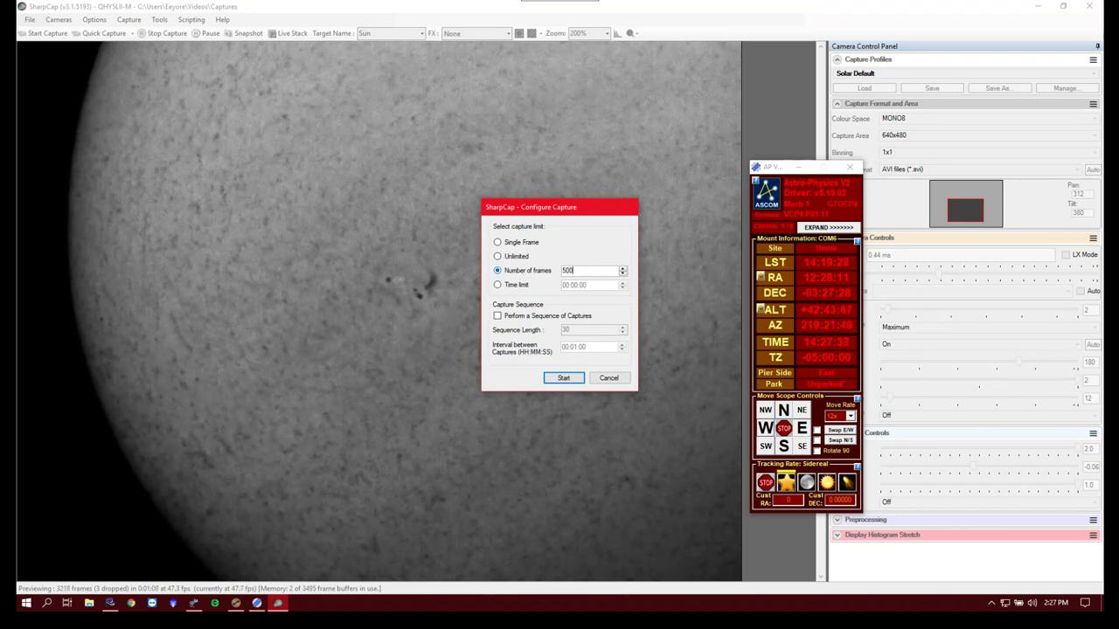
pyautogui.write('0')
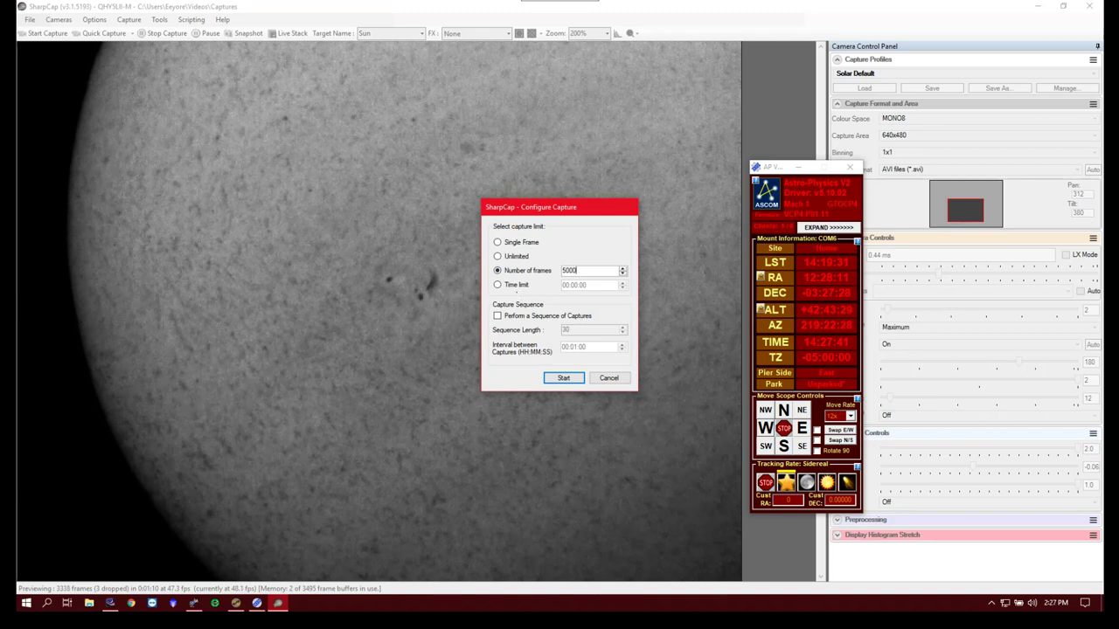
pyautogui.click(564, 377)
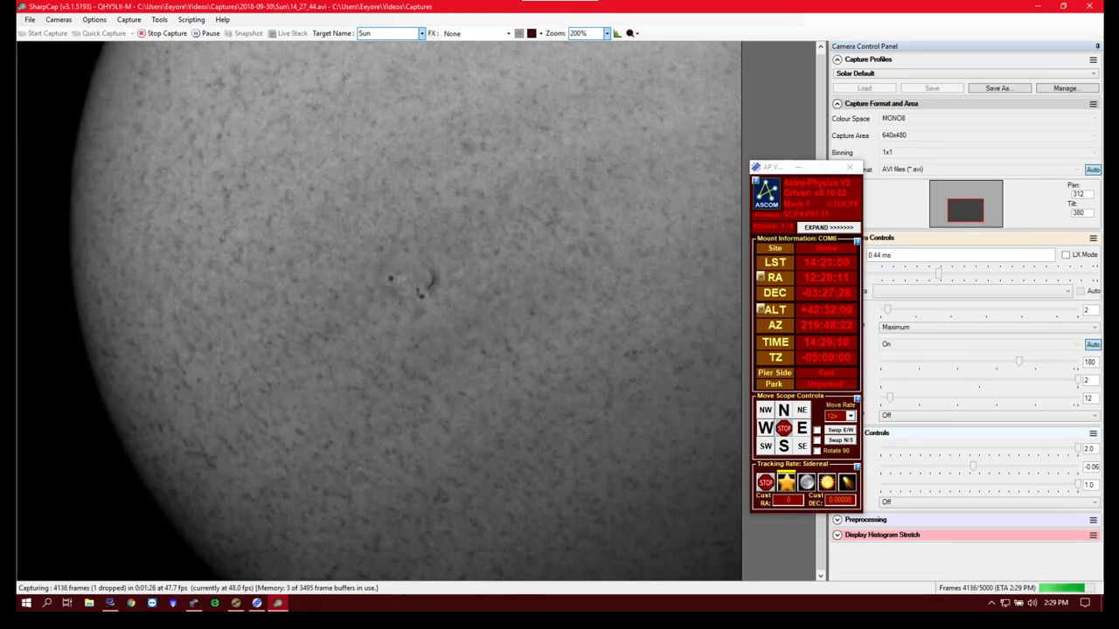
# - Switch the mount's tracking rate to Solar and record another 5000-frame video of the sunspot group
pyautogui.click(826, 481)
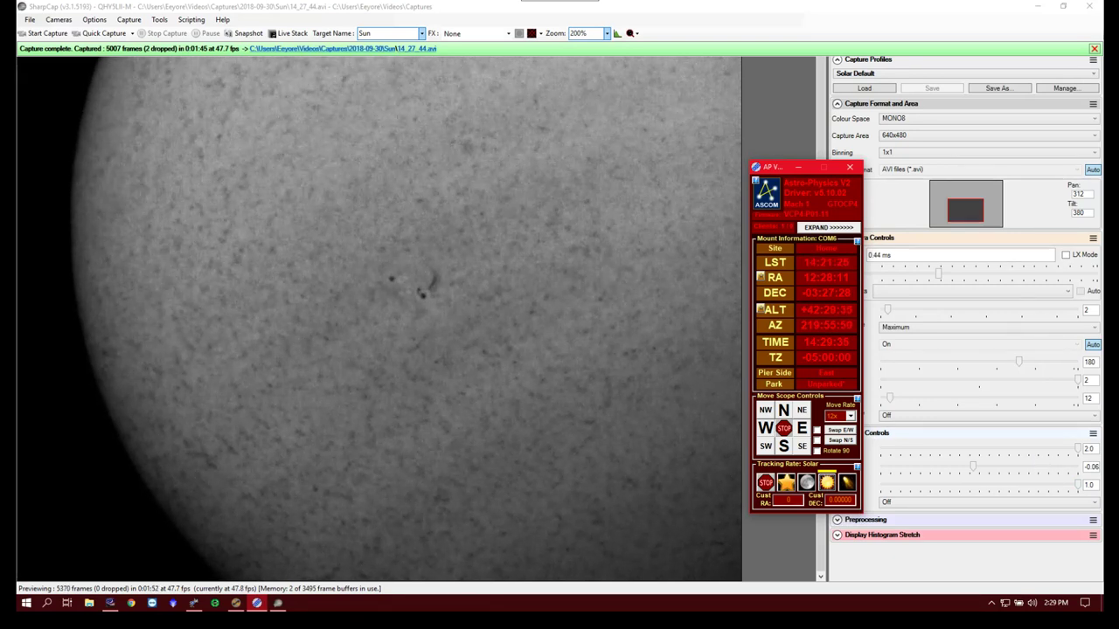
pyautogui.click(44, 33)
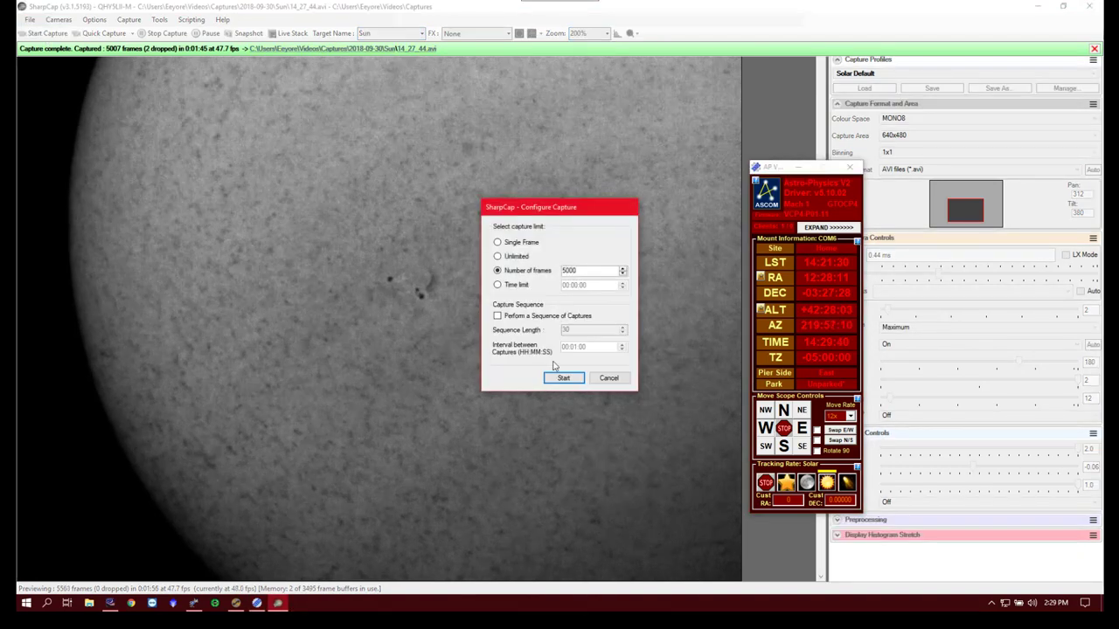
pyautogui.click(563, 378)
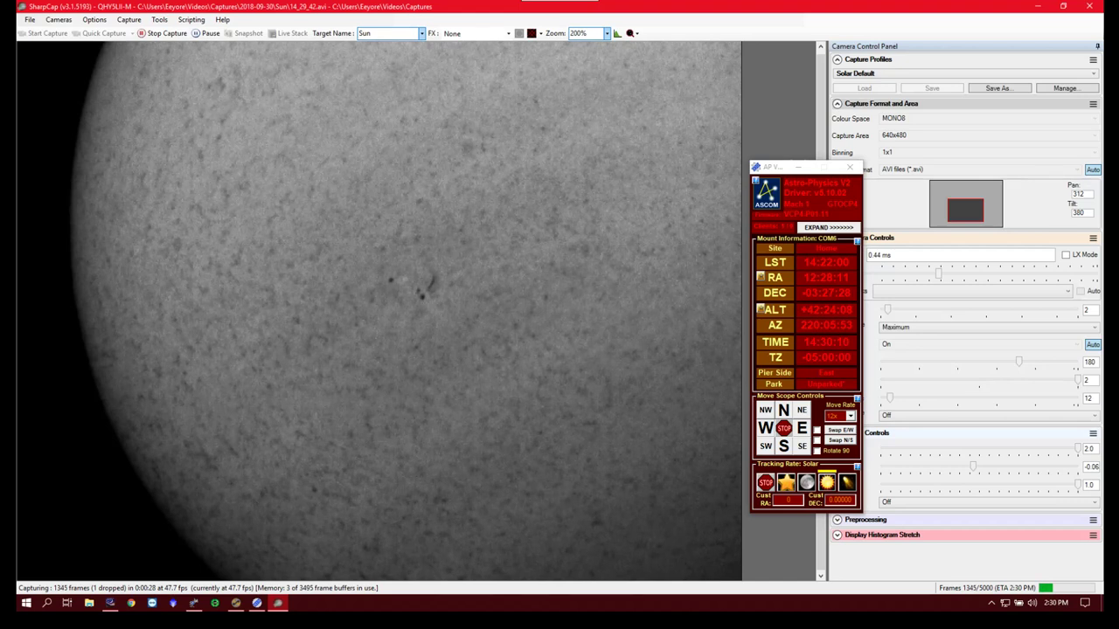
pyautogui.press('XF86AudioRaiseVolume')
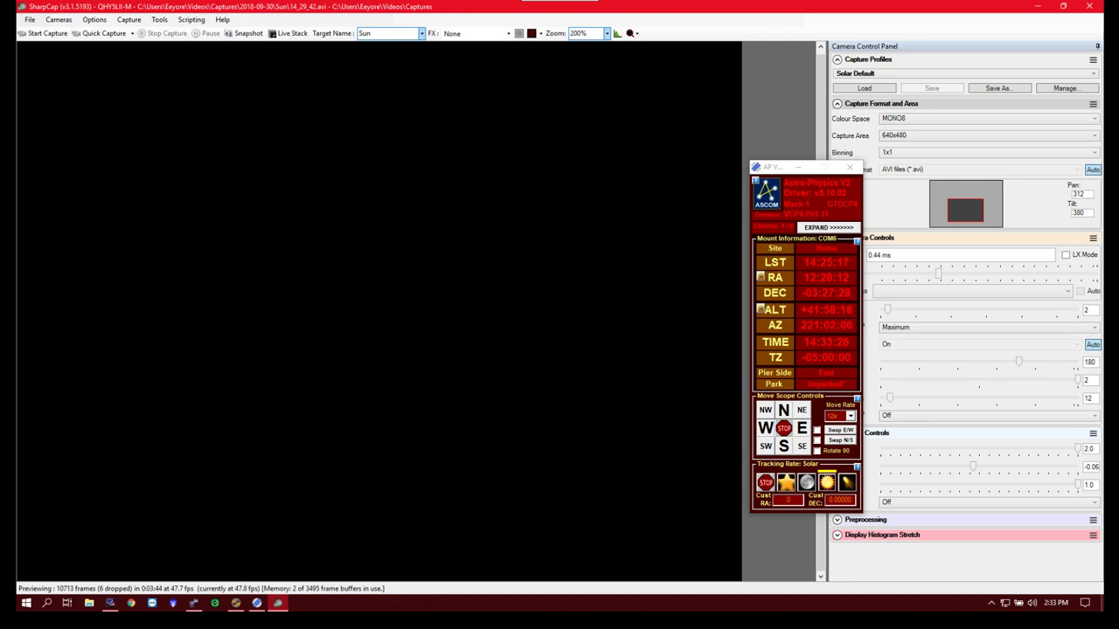
pyautogui.press('super+d')
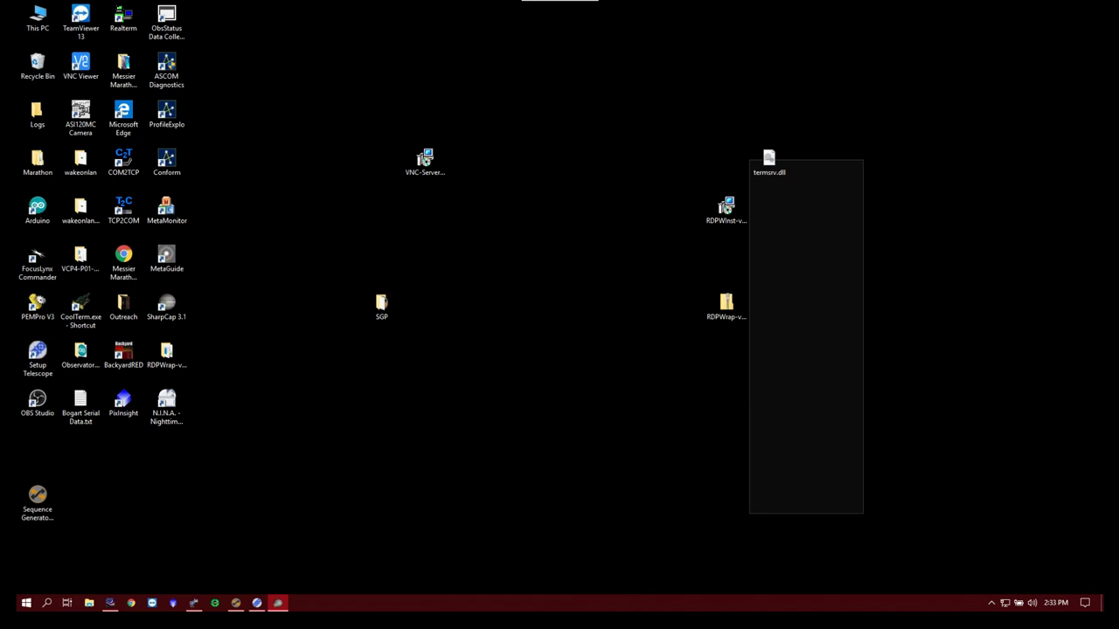
pyautogui.press('super+d')
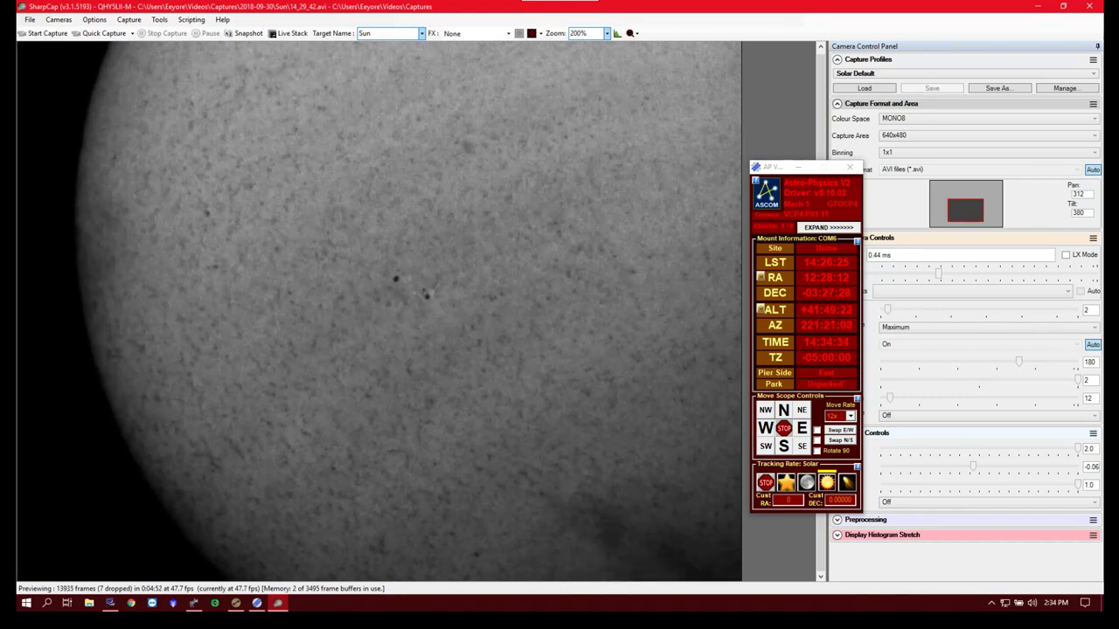
# - Raise the exposure to 34.0 ms to bring out the limb prominences, shifting the mount control window off the exposure setting
pyautogui.moveTo(938, 273)
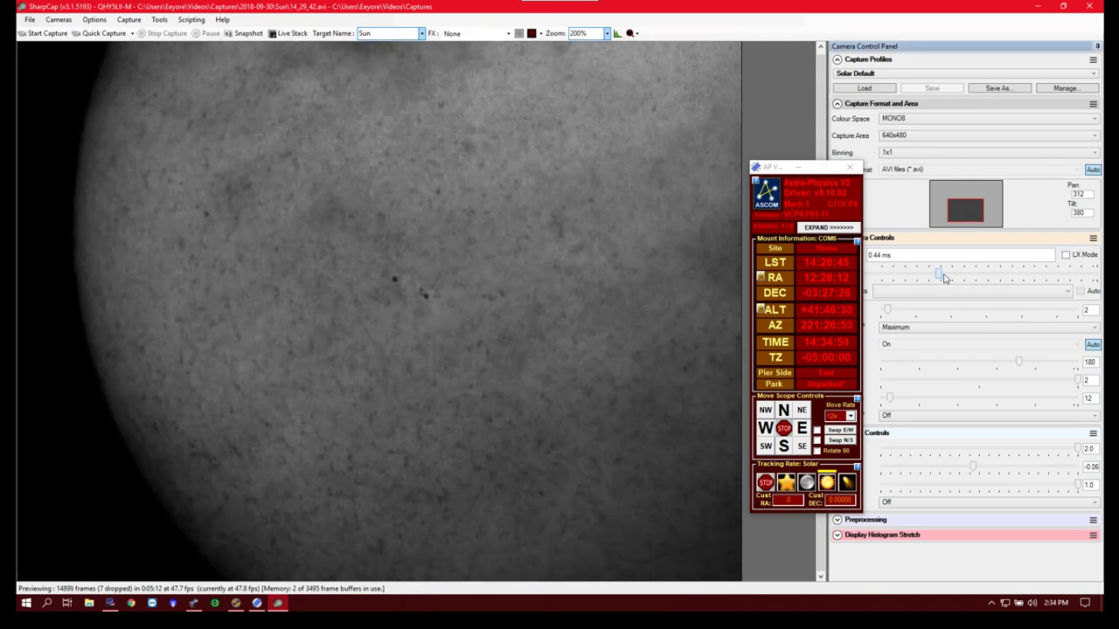
pyautogui.click(953, 278)
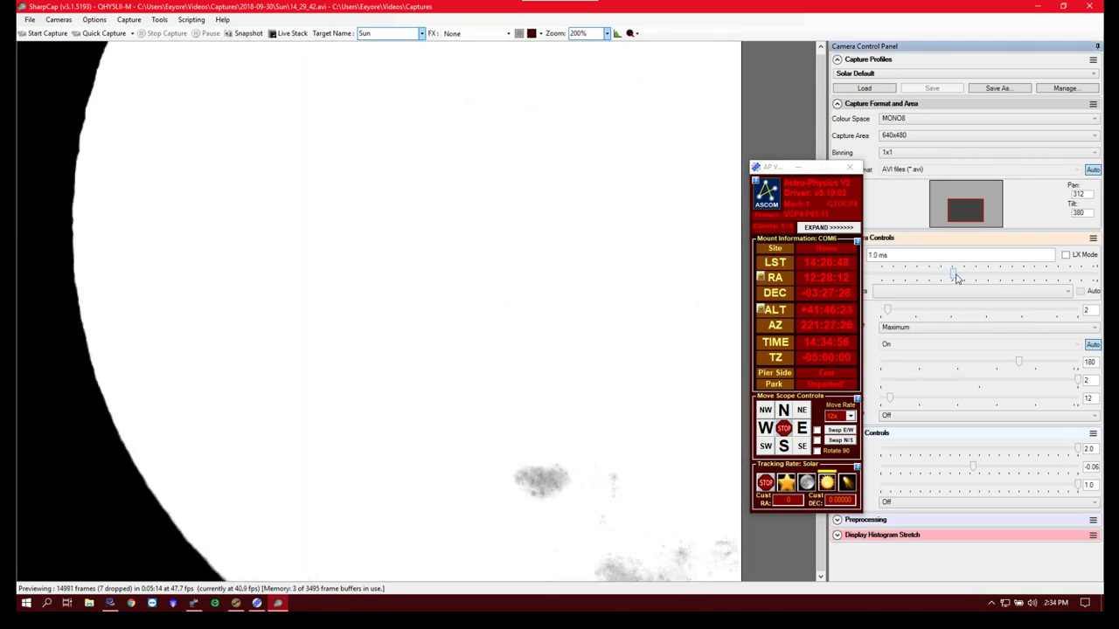
pyautogui.click(961, 278)
pyautogui.click(965, 278)
pyautogui.moveTo(965, 278); pyautogui.dragTo(979, 276)
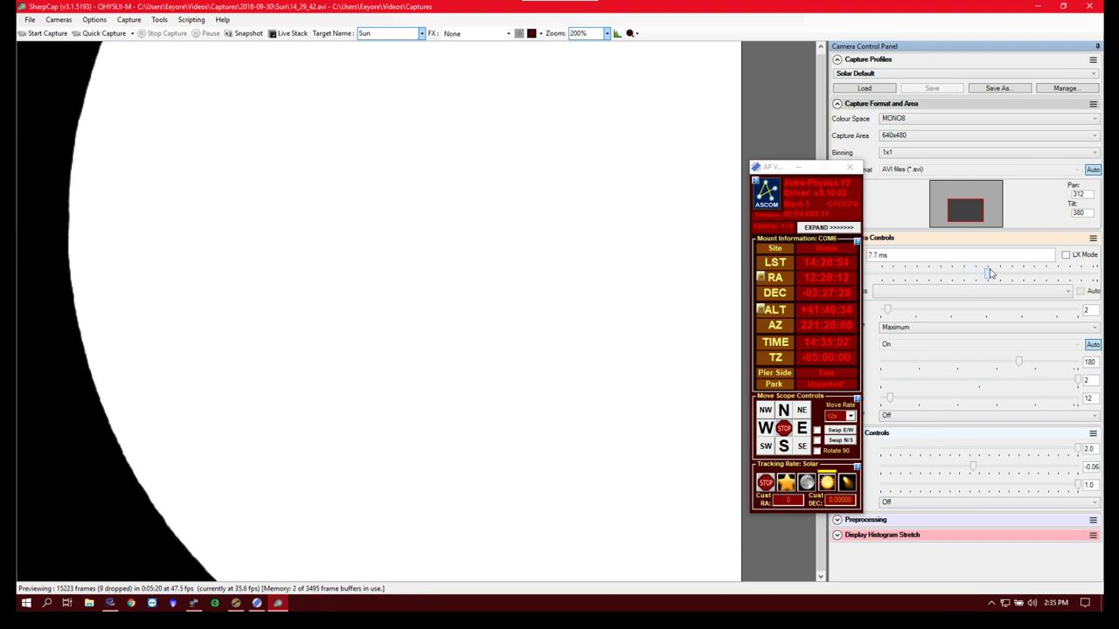
pyautogui.click(1009, 274)
pyautogui.moveTo(1025, 274); pyautogui.dragTo(1014, 274)
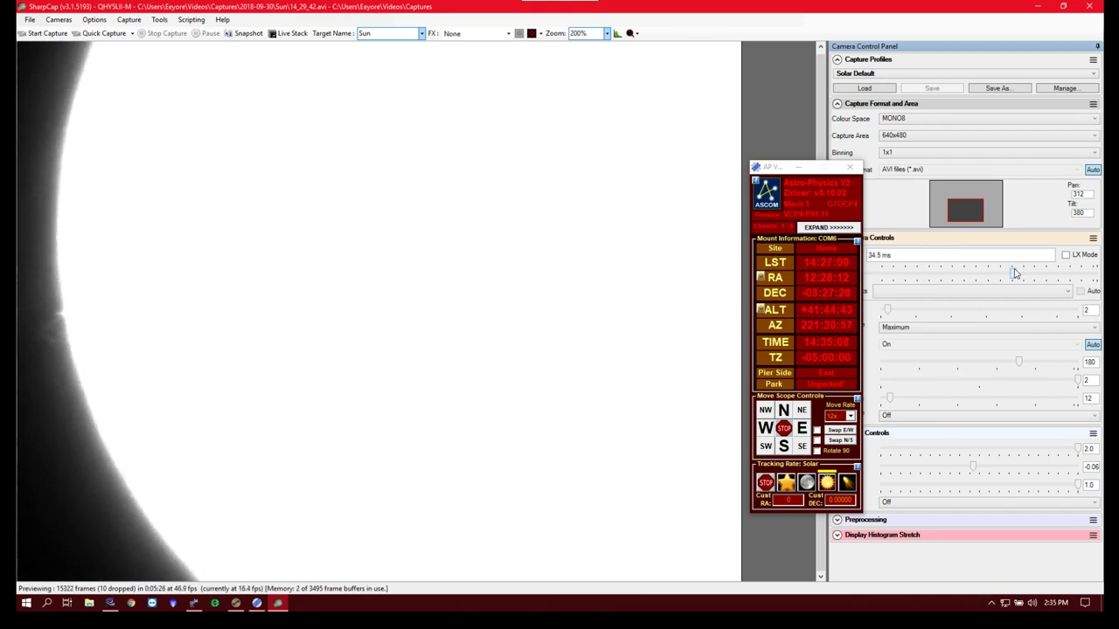
pyautogui.moveTo(778, 171); pyautogui.dragTo(759, 174)
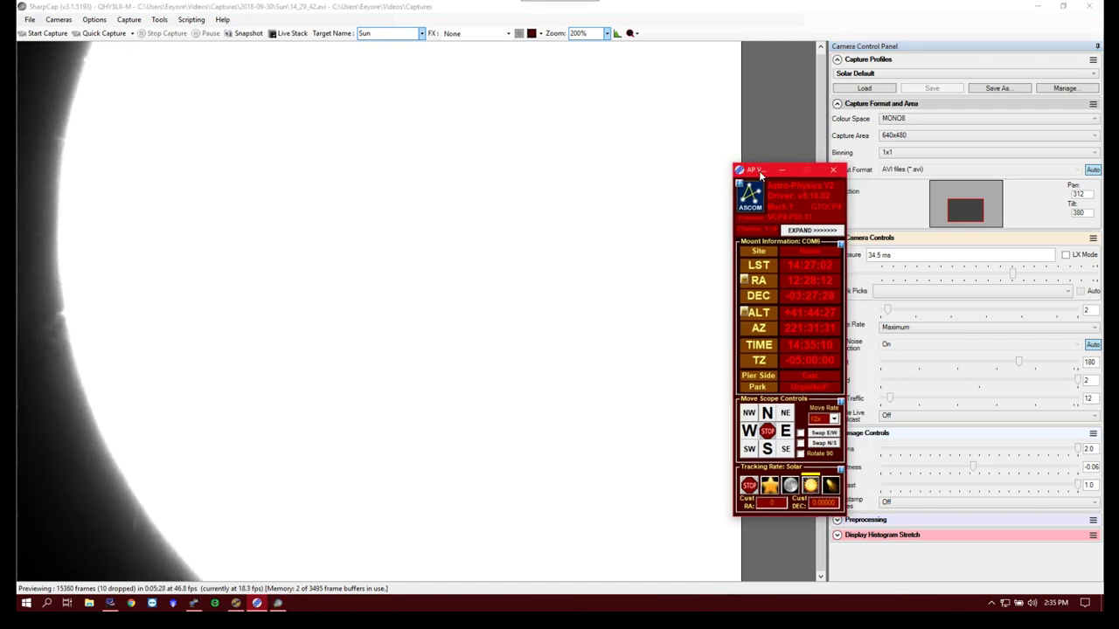
pyautogui.click(879, 255)
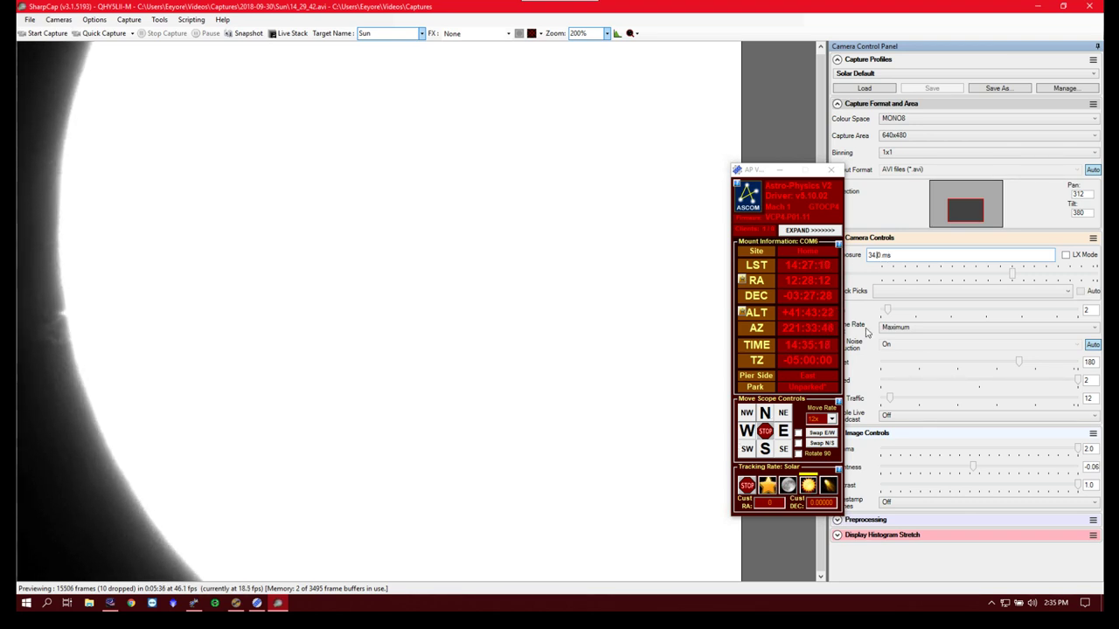
# - Slew the mount west to bring the limb prominence further into the frame and lower the exposure to 30.0 ms
pyautogui.click(784, 437)
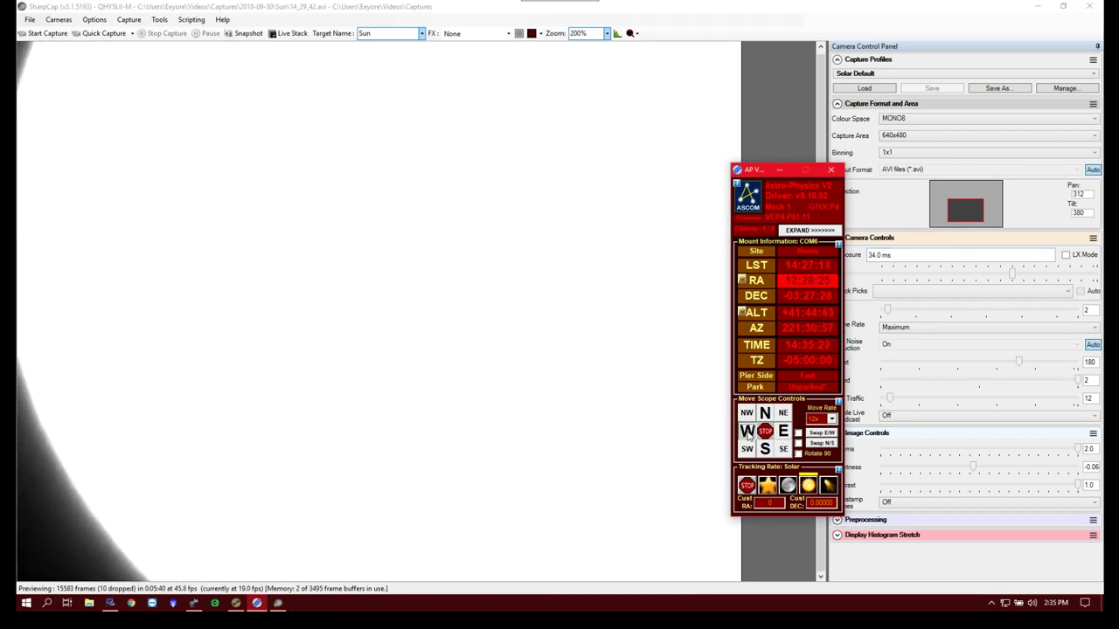
pyautogui.click(747, 435)
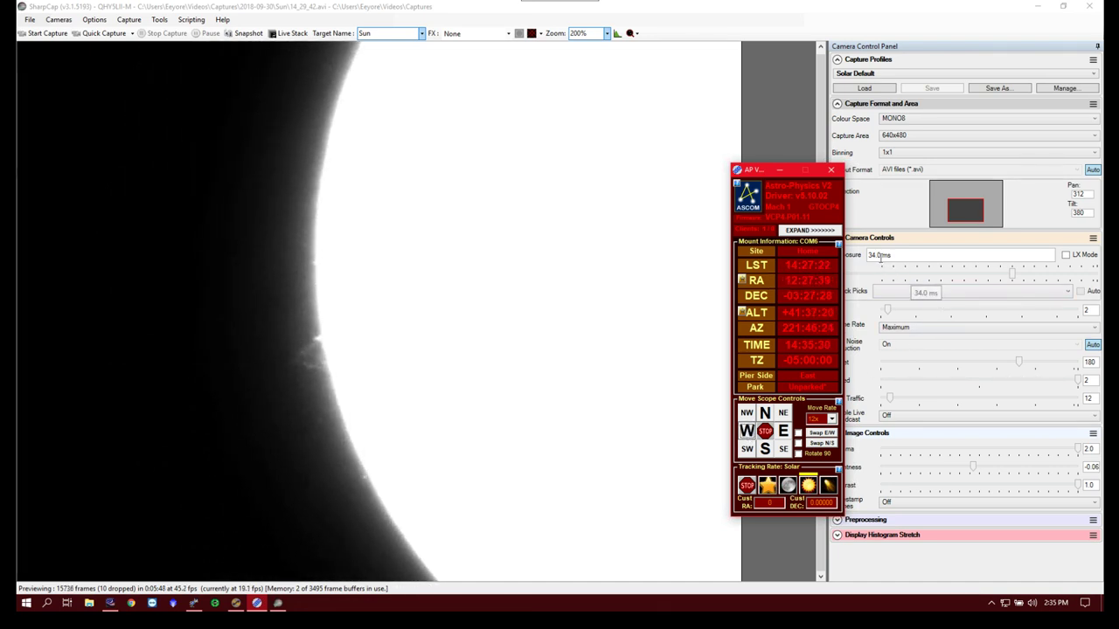
pyautogui.click(879, 255)
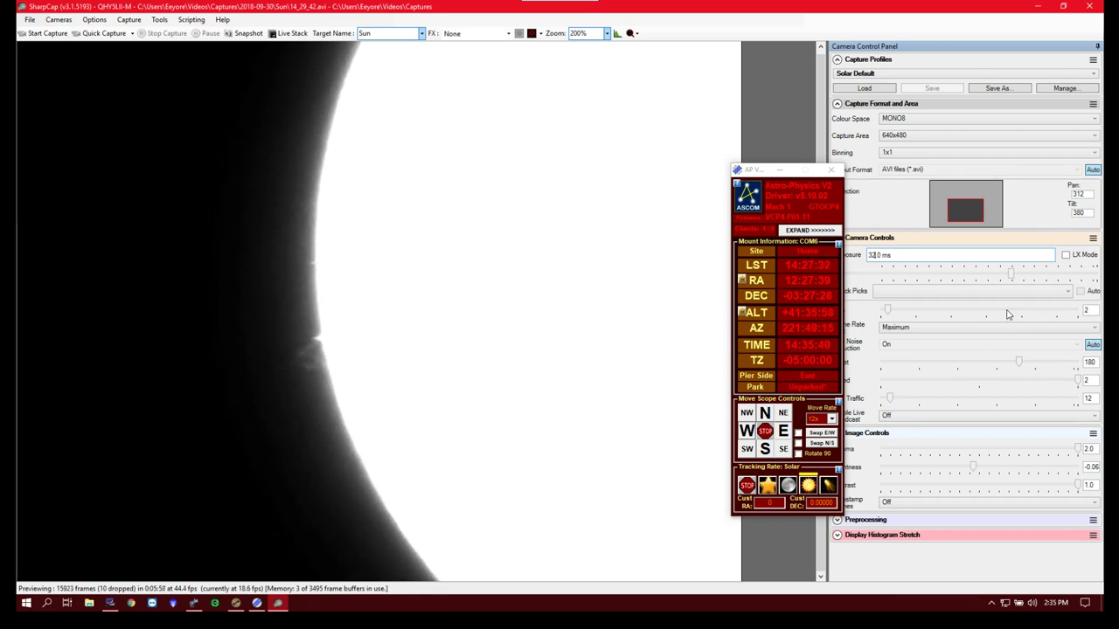
pyautogui.press('BackSpace')
pyautogui.write('1')
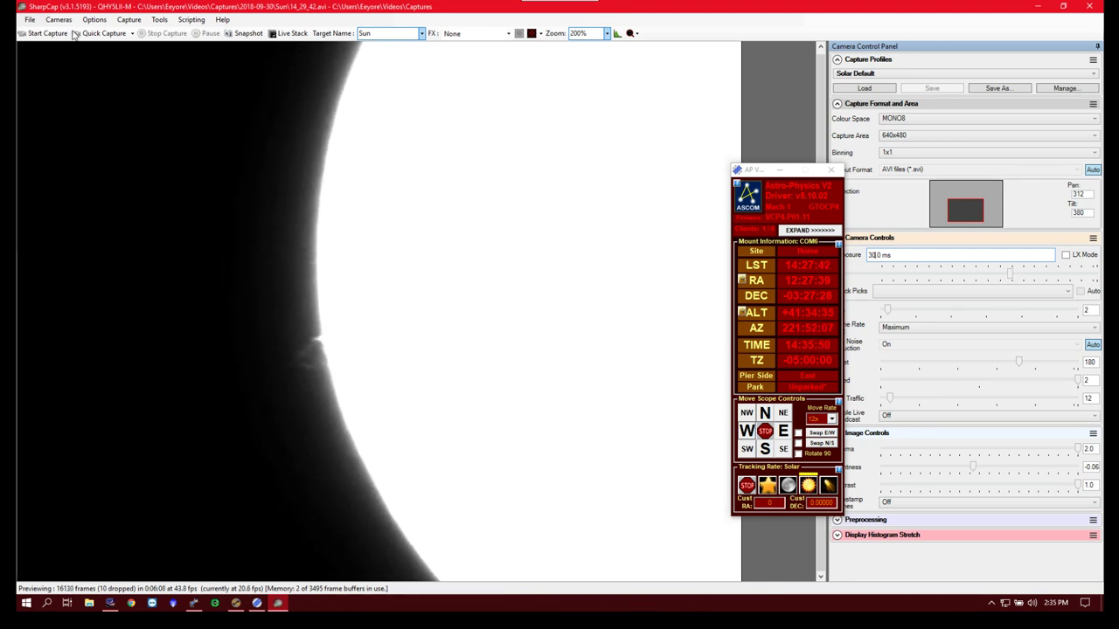
# - Record a 1000-frame video of the limb prominence
pyautogui.click(45, 33)
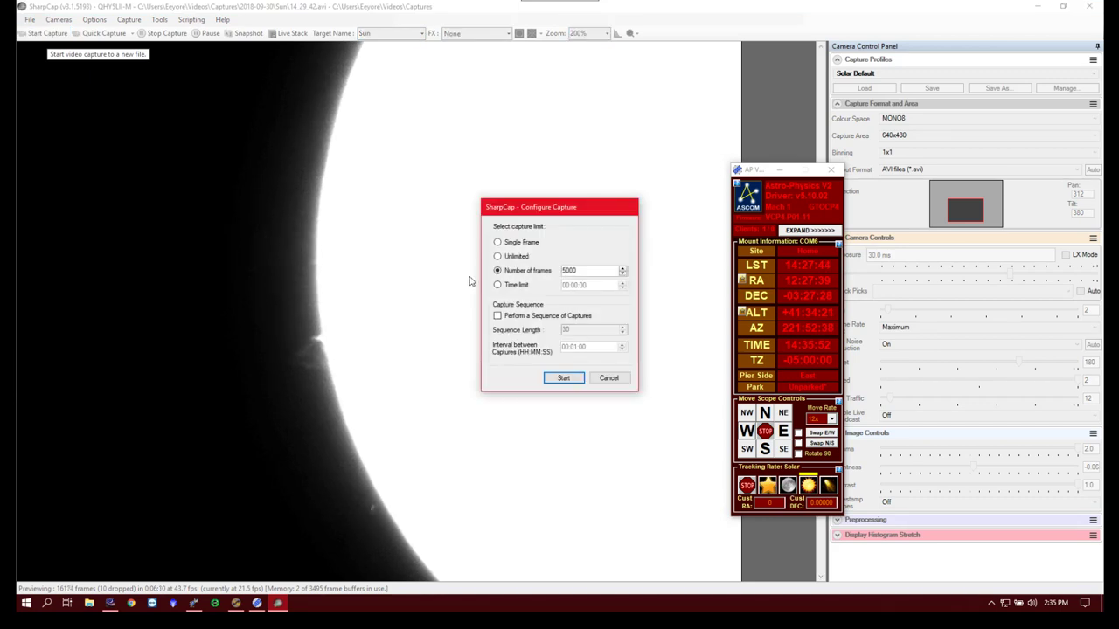
pyautogui.doubleClick(569, 271)
pyautogui.write('10000')
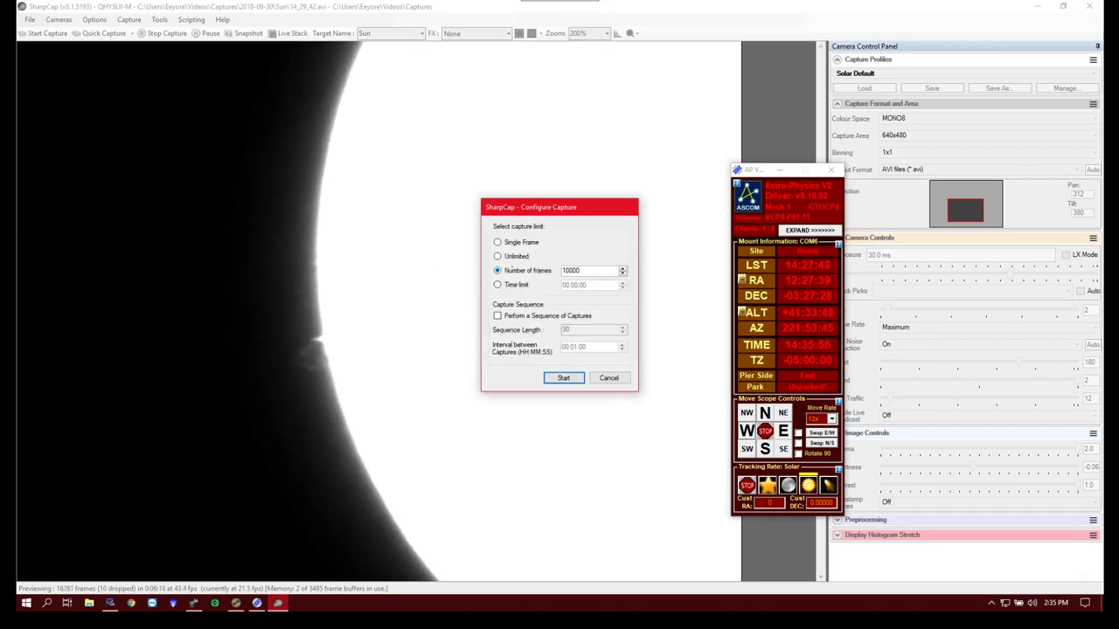
pyautogui.press('BackSpace')
pyautogui.click(574, 382)
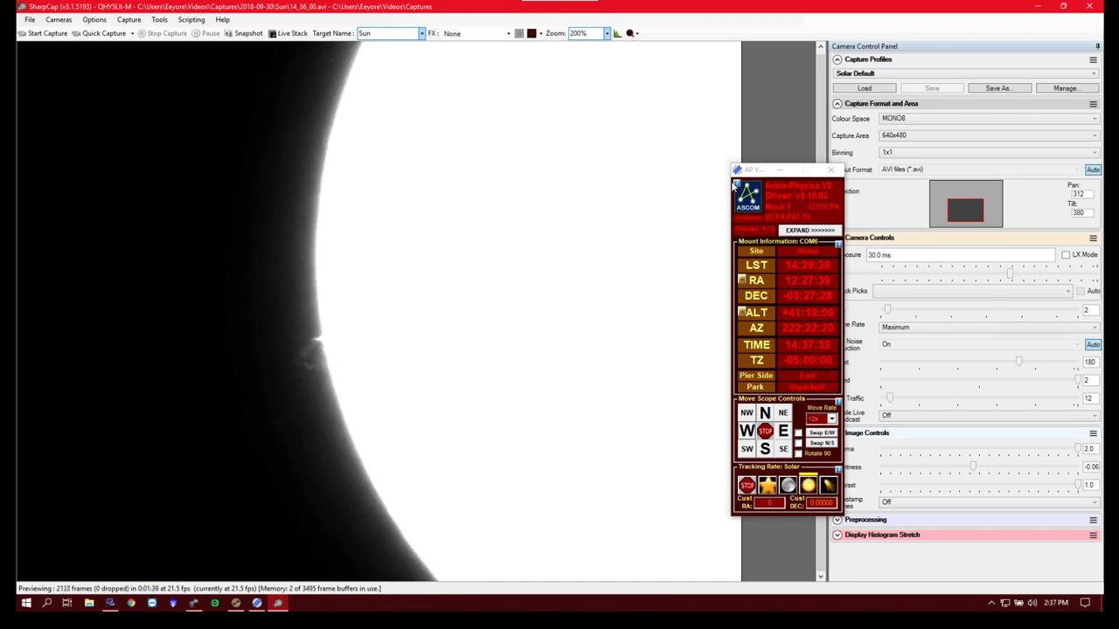
# - Move the mount control window clear of the camera settings and slew the mount around the limb to frame the prominence on the sun's opposite side
pyautogui.moveTo(753, 173); pyautogui.dragTo(701, 153)
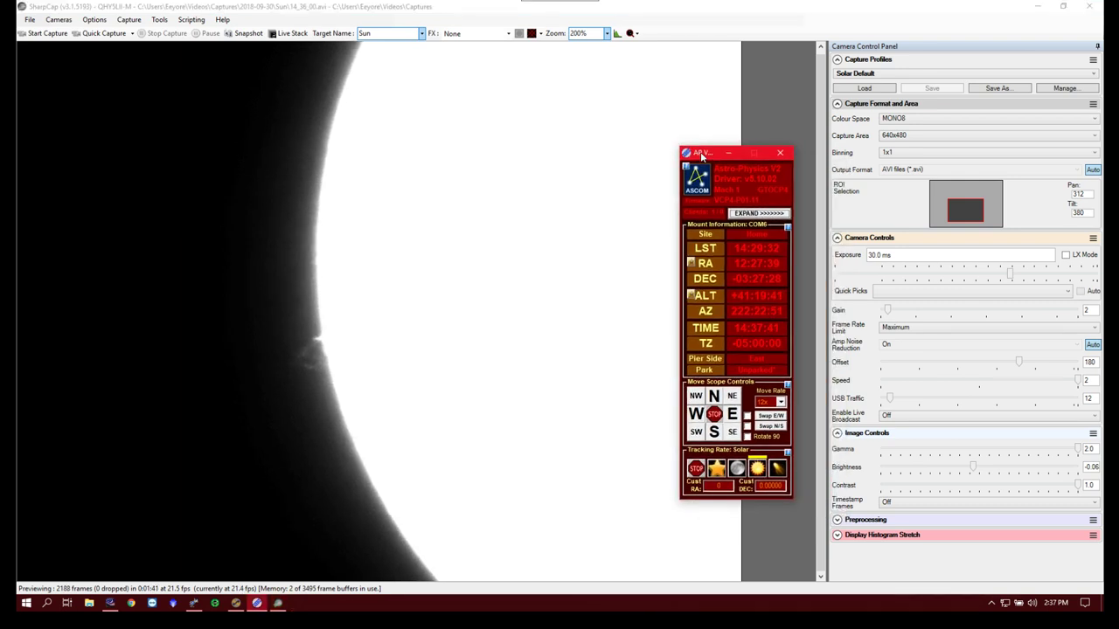
pyautogui.click(819, 188)
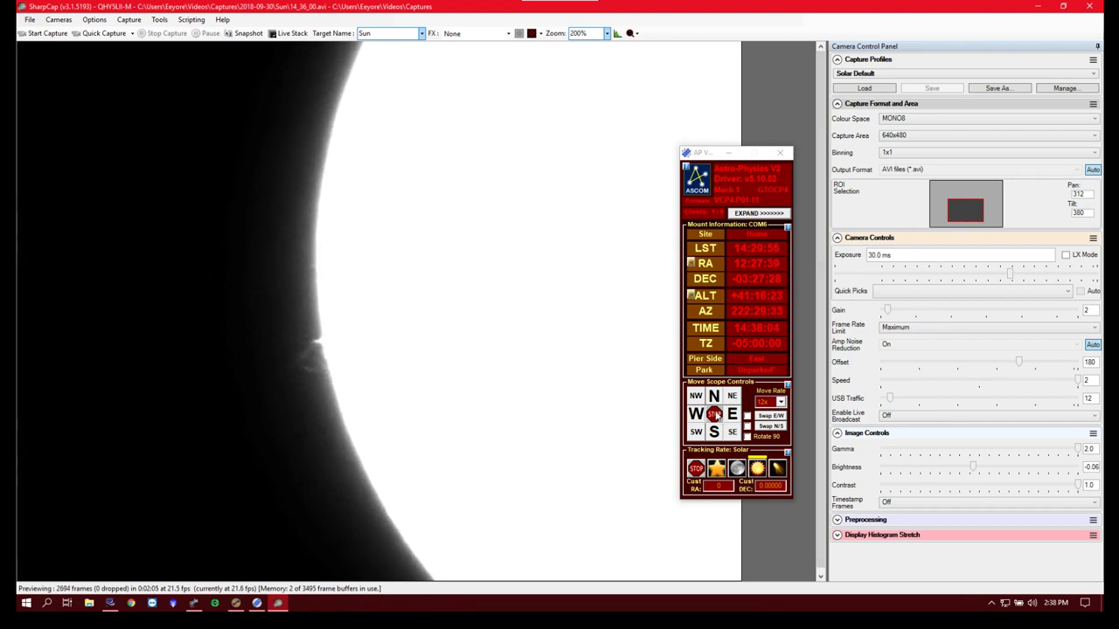
pyautogui.click(714, 397)
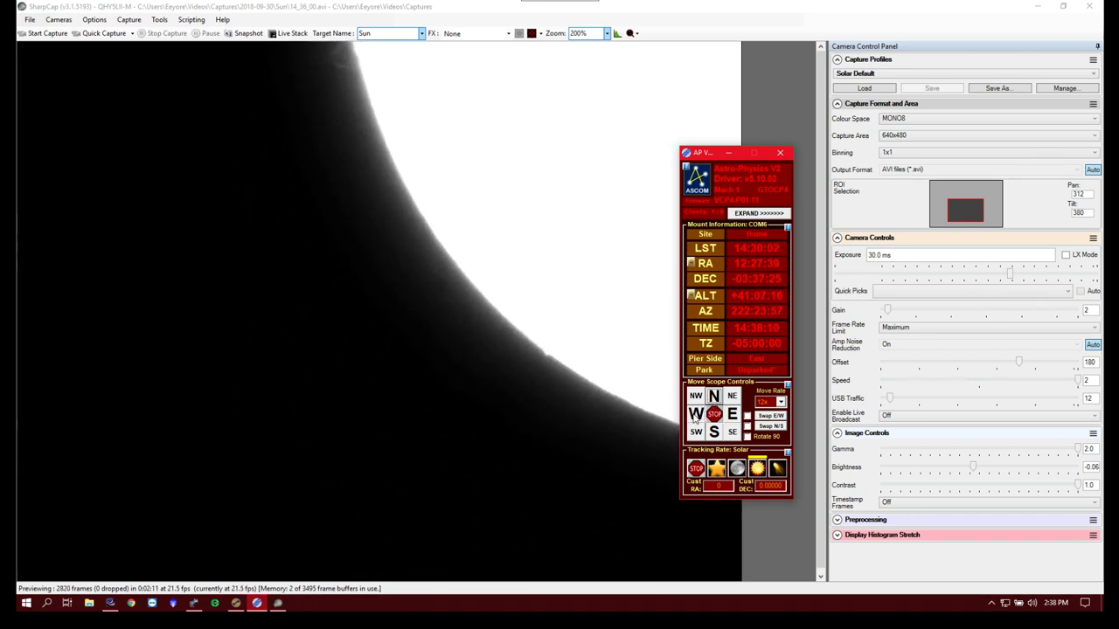
pyautogui.click(731, 416)
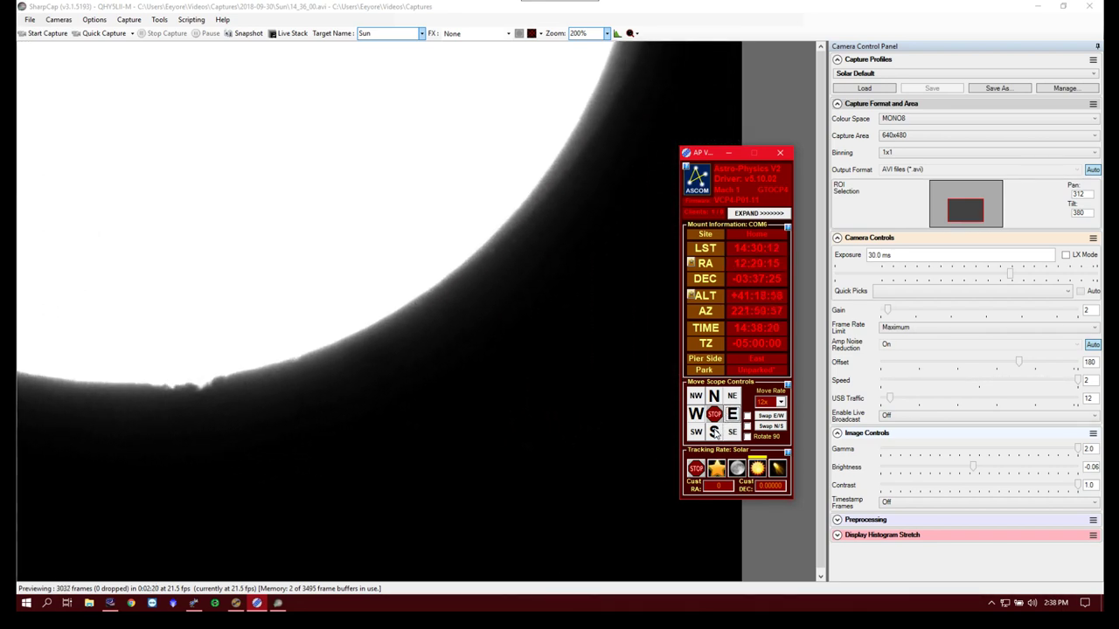
pyautogui.click(715, 431)
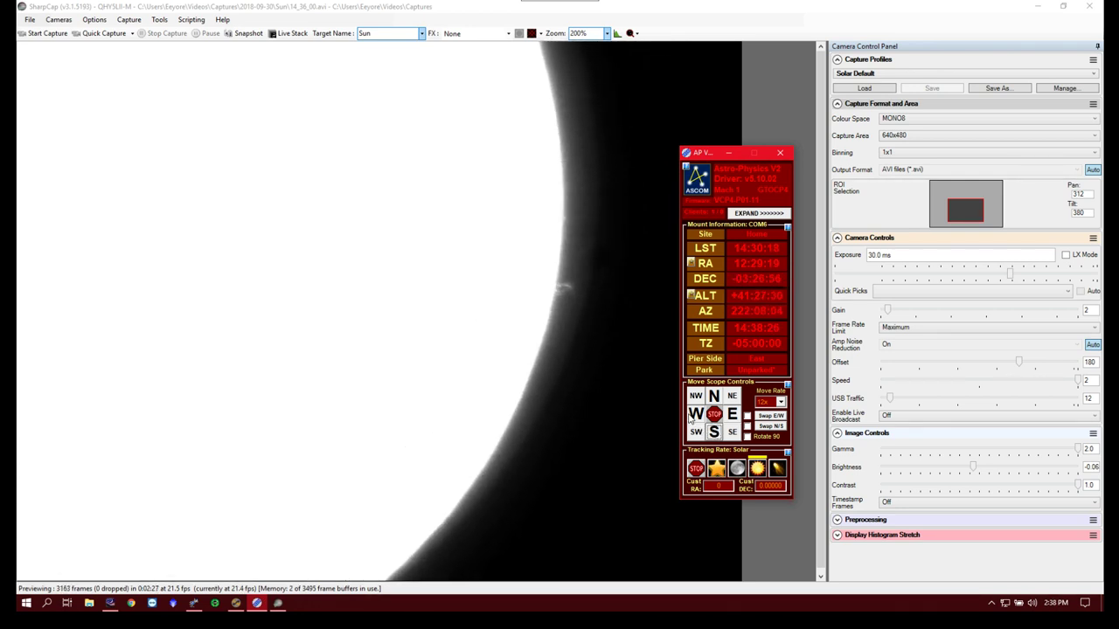
pyautogui.click(733, 414)
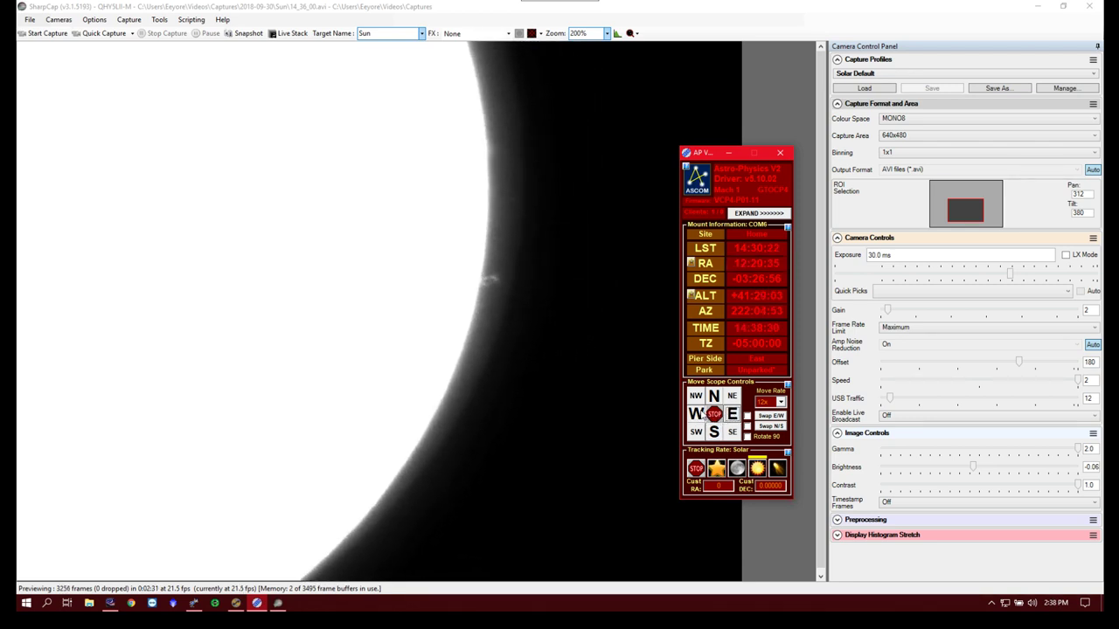
pyautogui.click(696, 415)
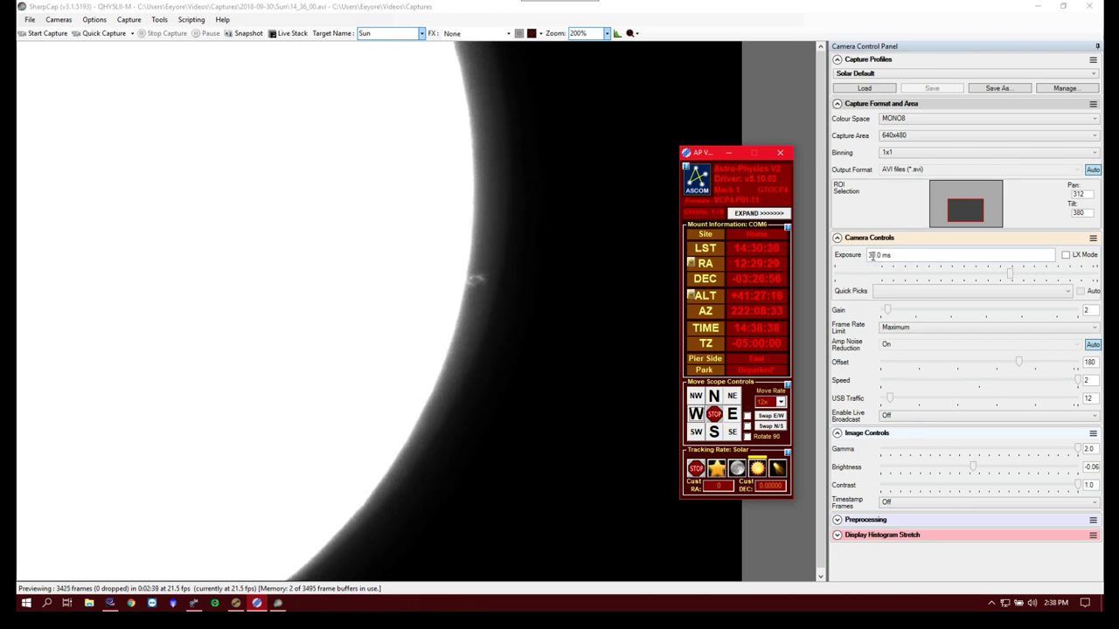
# - Set the exposure to 32.0 ms and record two consecutive 1000-frame videos of the prominence on the sun's limb
pyautogui.moveTo(871, 255); pyautogui.dragTo(883, 258)
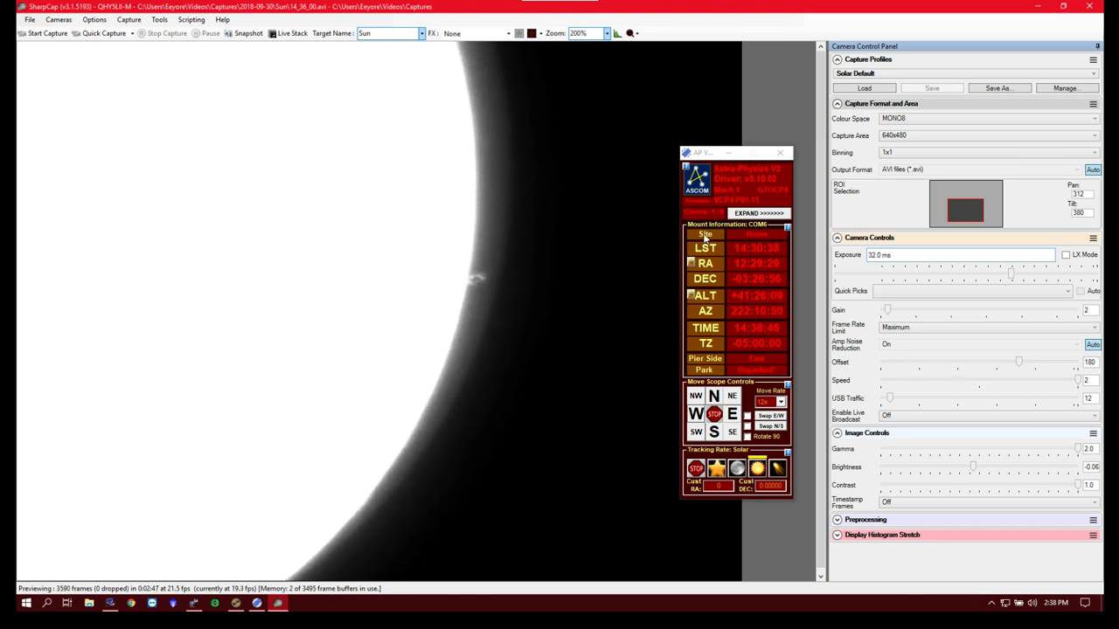
pyautogui.click(42, 33)
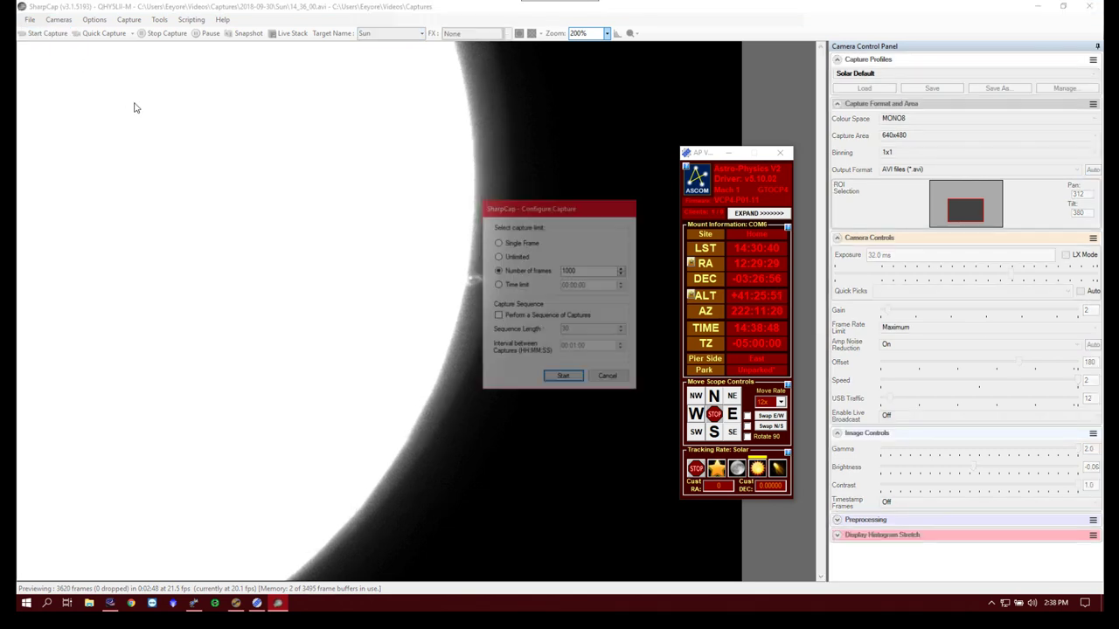
pyautogui.click(565, 378)
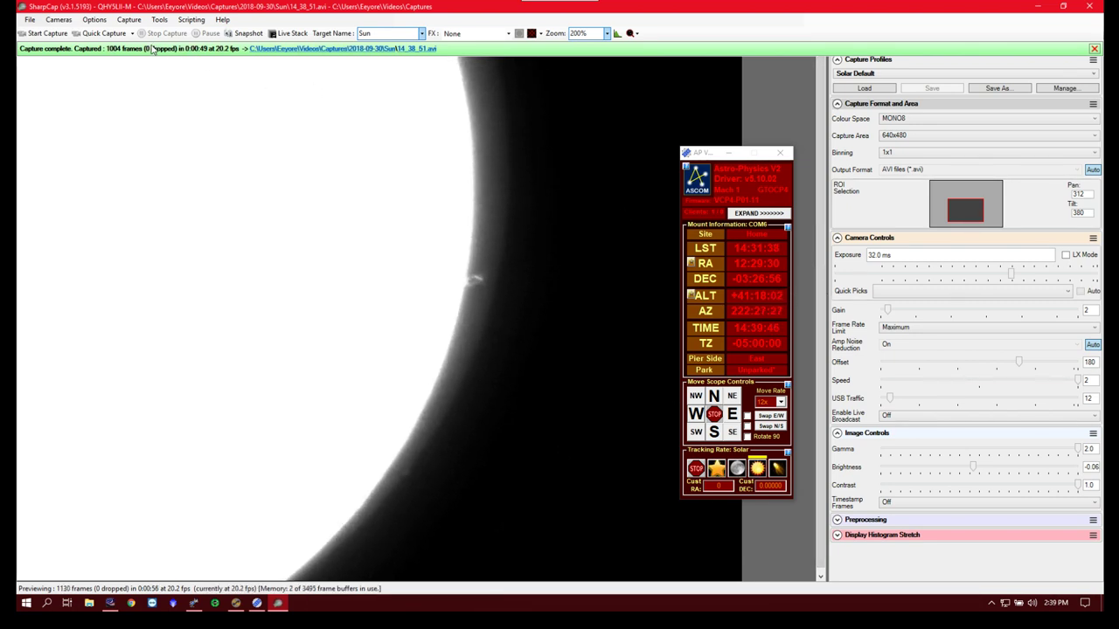
pyautogui.click(45, 33)
pyautogui.click(565, 378)
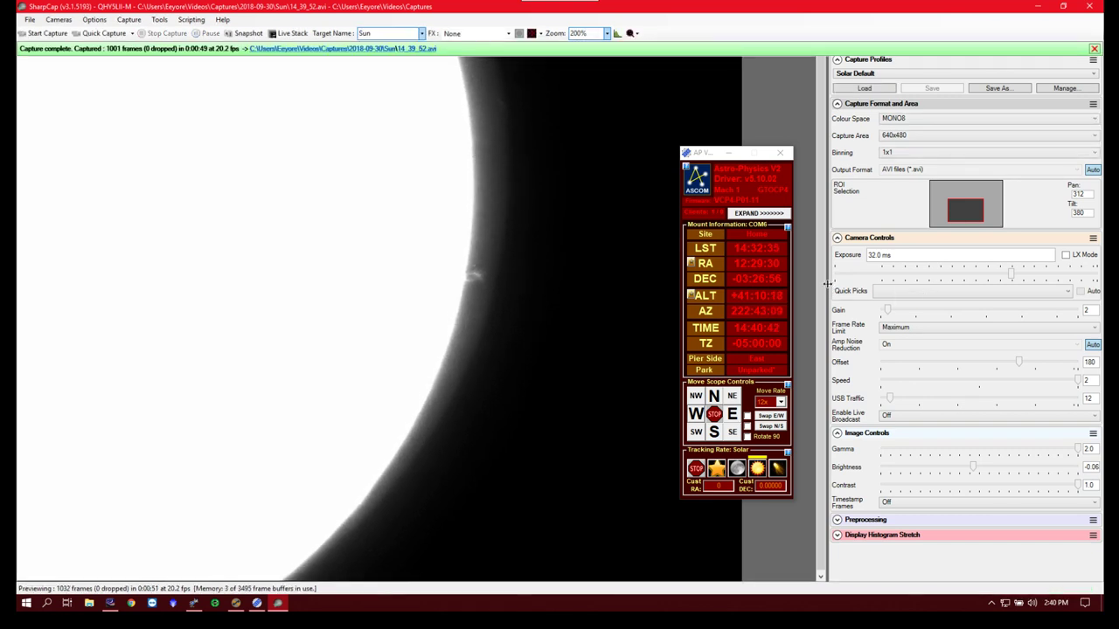
# - Test the prominence's brightness at exposures of 26.2 ms and 37.8 ms, and settle on 35.4 ms
pyautogui.moveTo(1012, 279); pyautogui.dragTo(1007, 277)
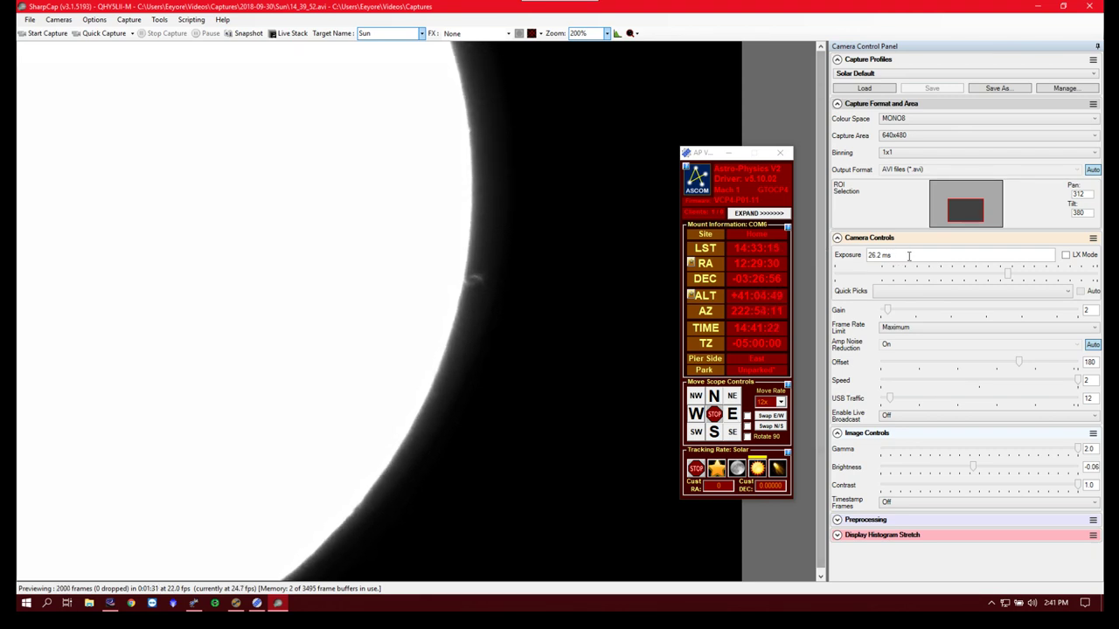
pyautogui.moveTo(1007, 278)
pyautogui.moveTo(1006, 278); pyautogui.dragTo(1013, 278)
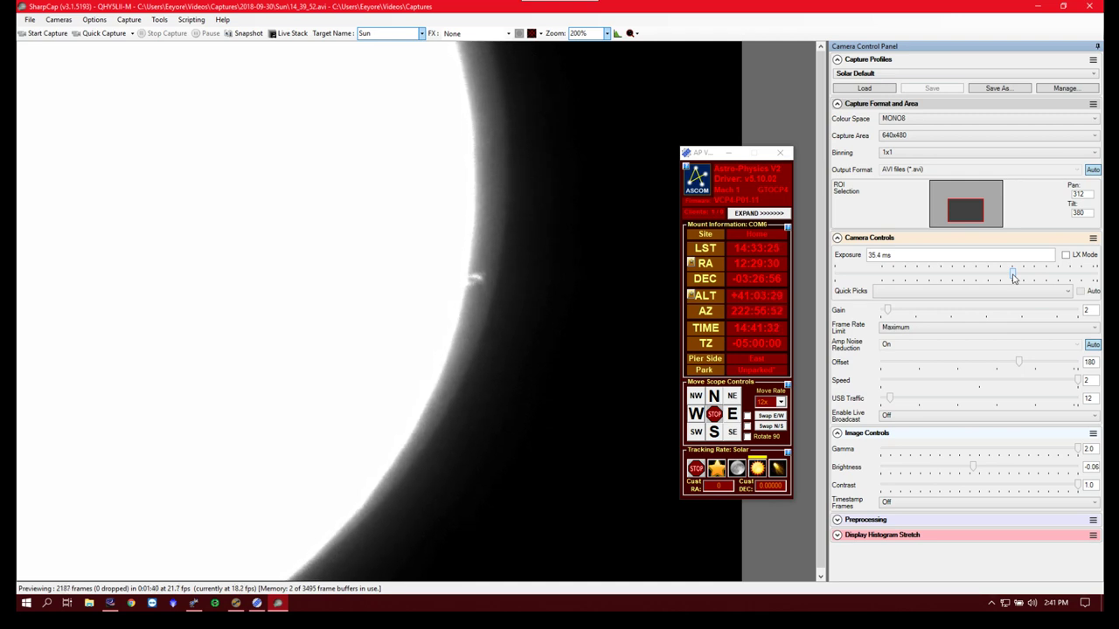
pyautogui.moveTo(1013, 278); pyautogui.dragTo(1015, 278)
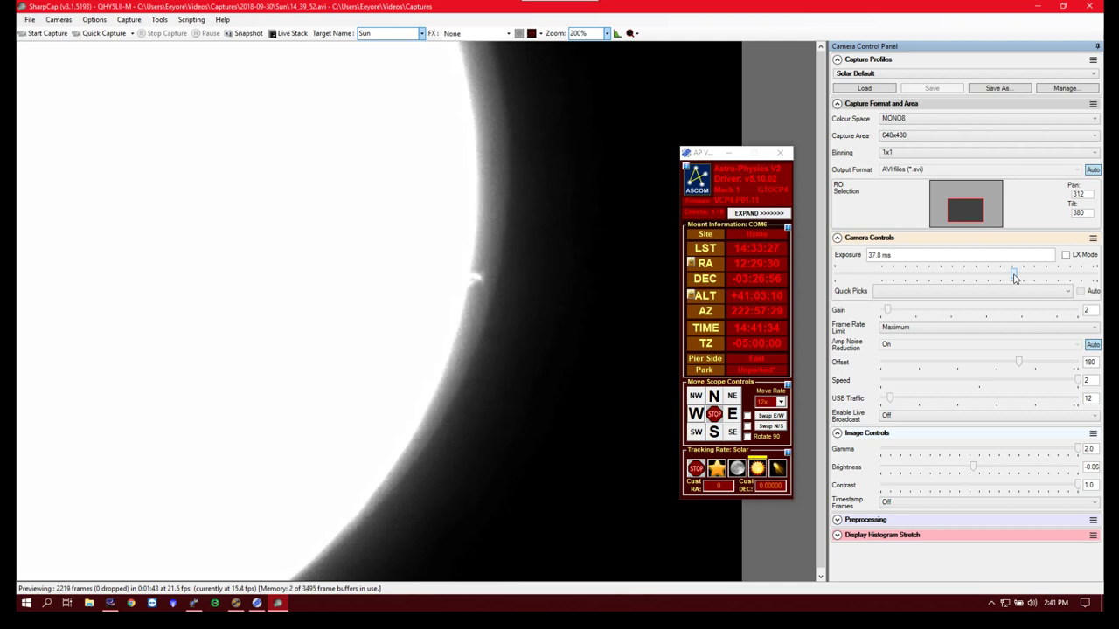
pyautogui.moveTo(1015, 278); pyautogui.dragTo(1013, 278)
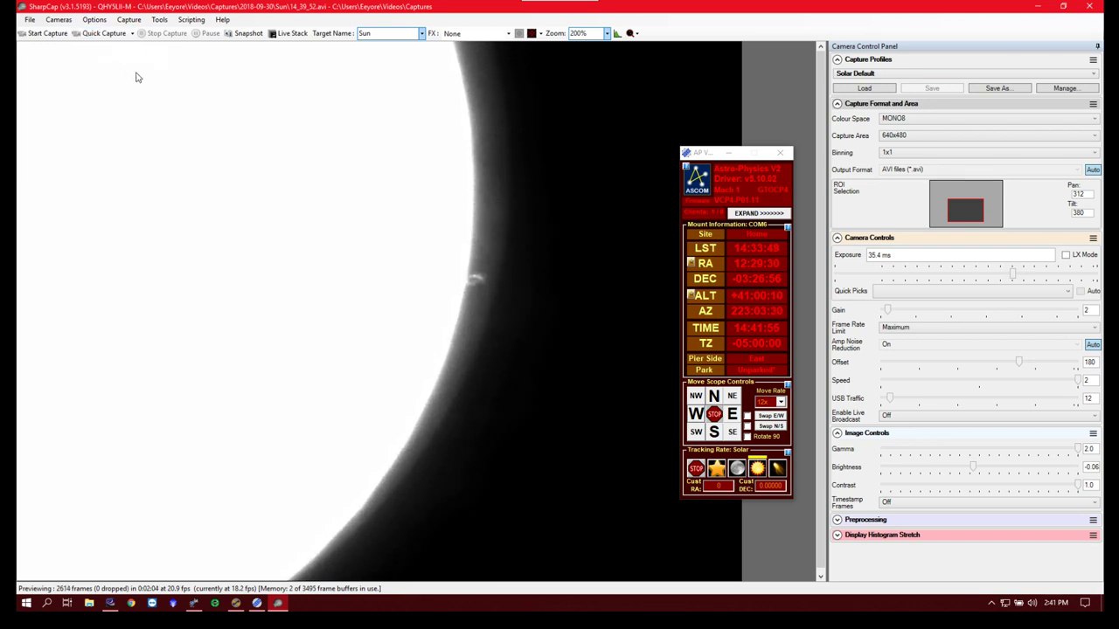
# - Record another 1000-frame video of the limb prominence and shift the mount control window off the preview image
pyautogui.click(44, 35)
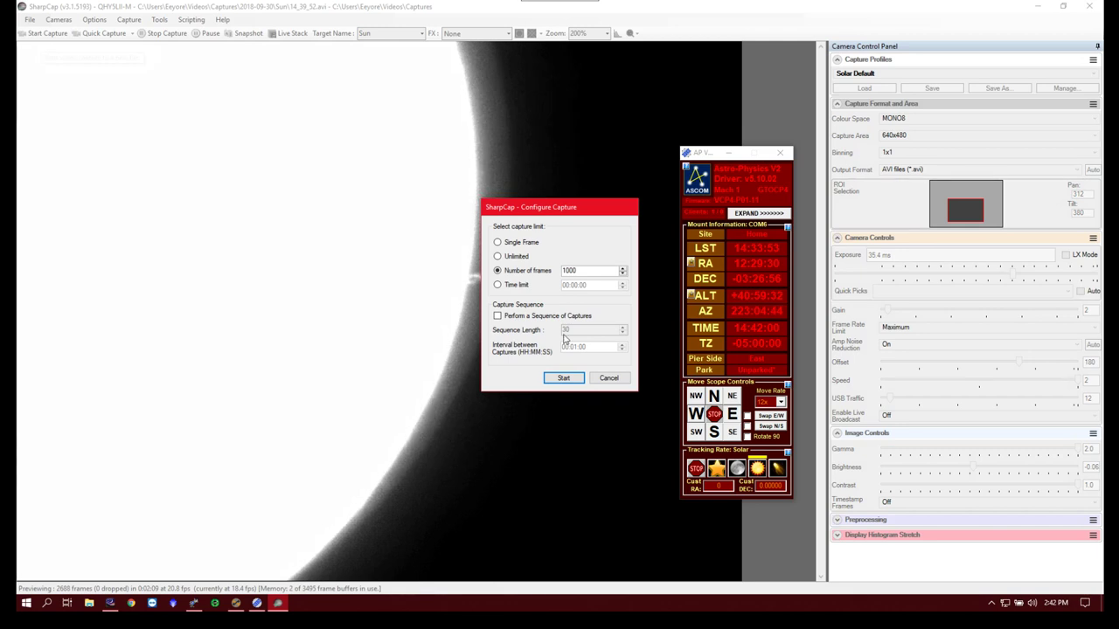
pyautogui.click(563, 378)
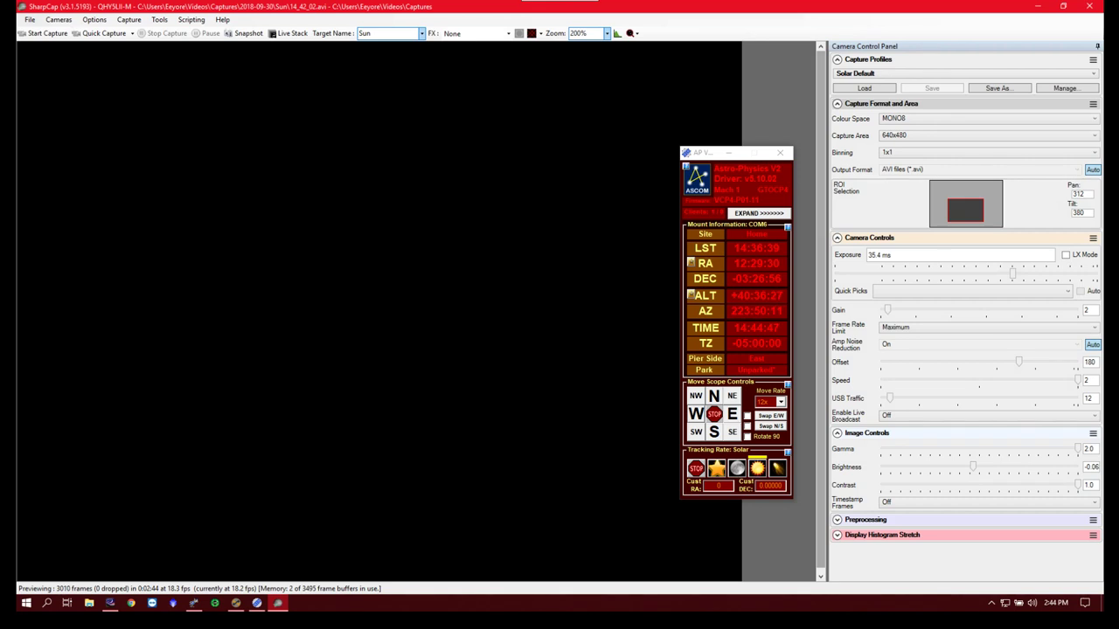
pyautogui.moveTo(695, 161); pyautogui.dragTo(746, 159)
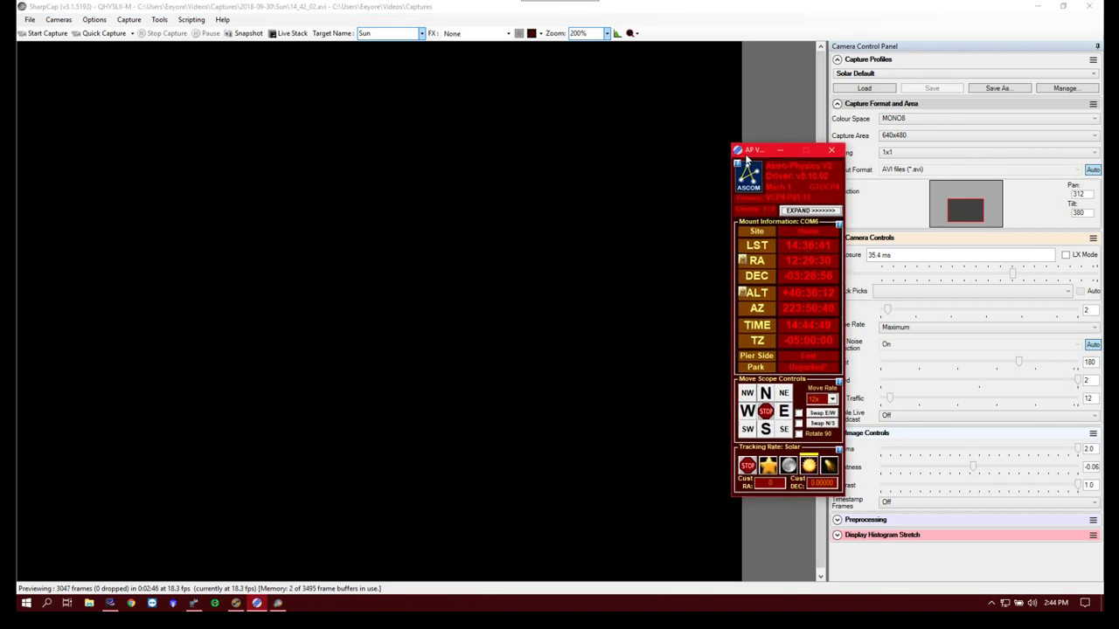